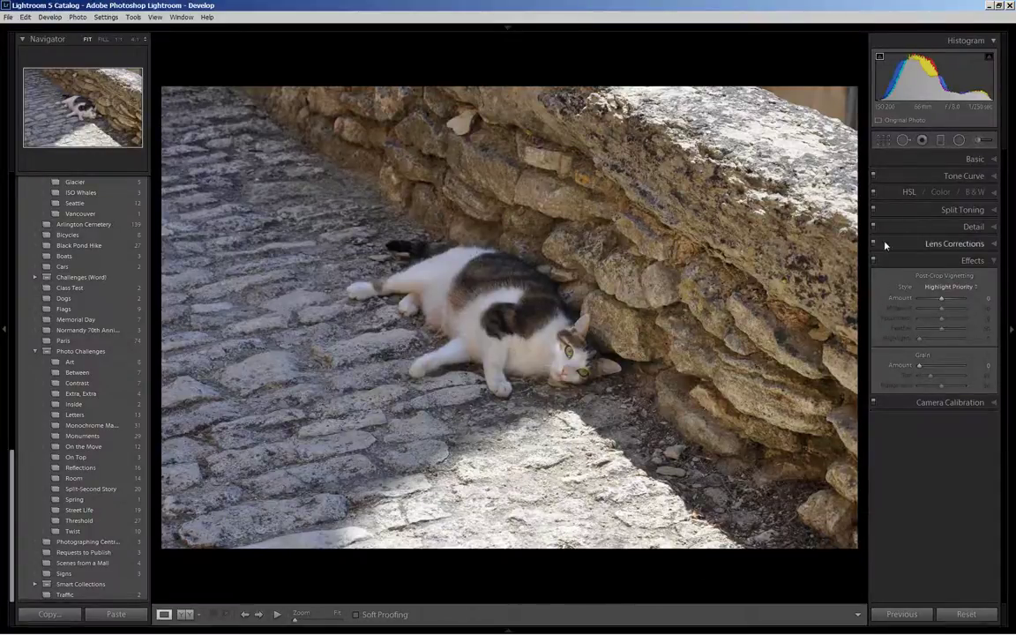
# - Crop the photo tighter around the cat and nearby wall, shifting the cat up and left
pyautogui.click(881, 144)
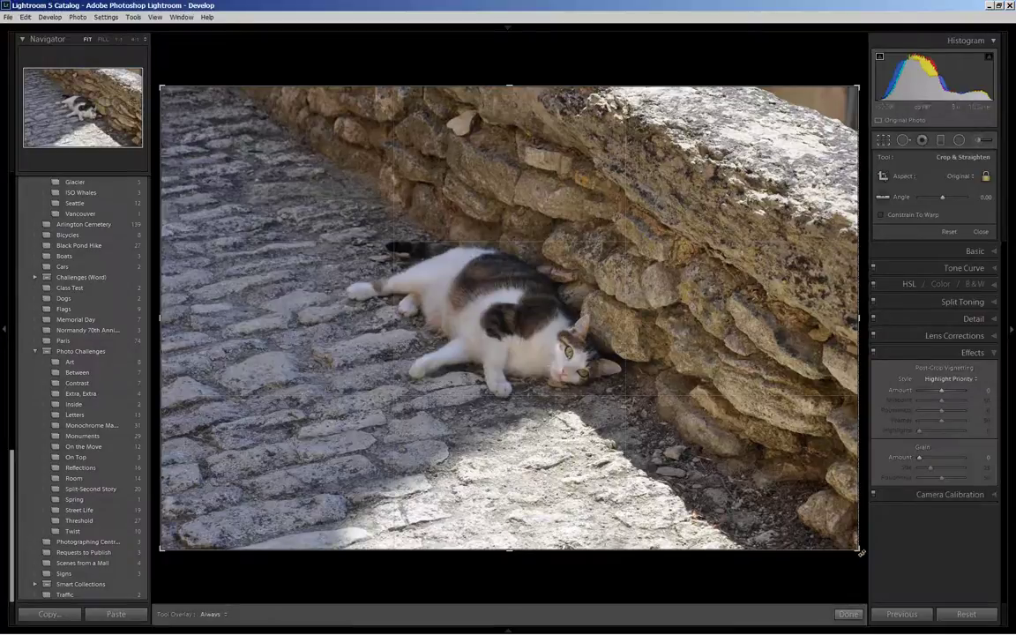
pyautogui.moveTo(861, 553); pyautogui.dragTo(754, 479)
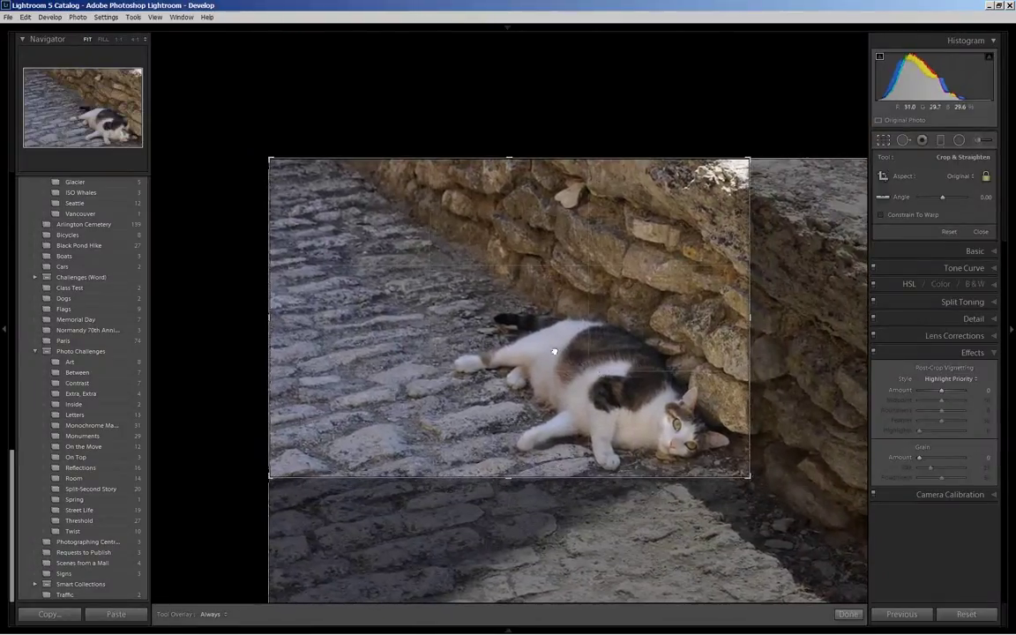
pyautogui.moveTo(554, 352); pyautogui.dragTo(500, 314)
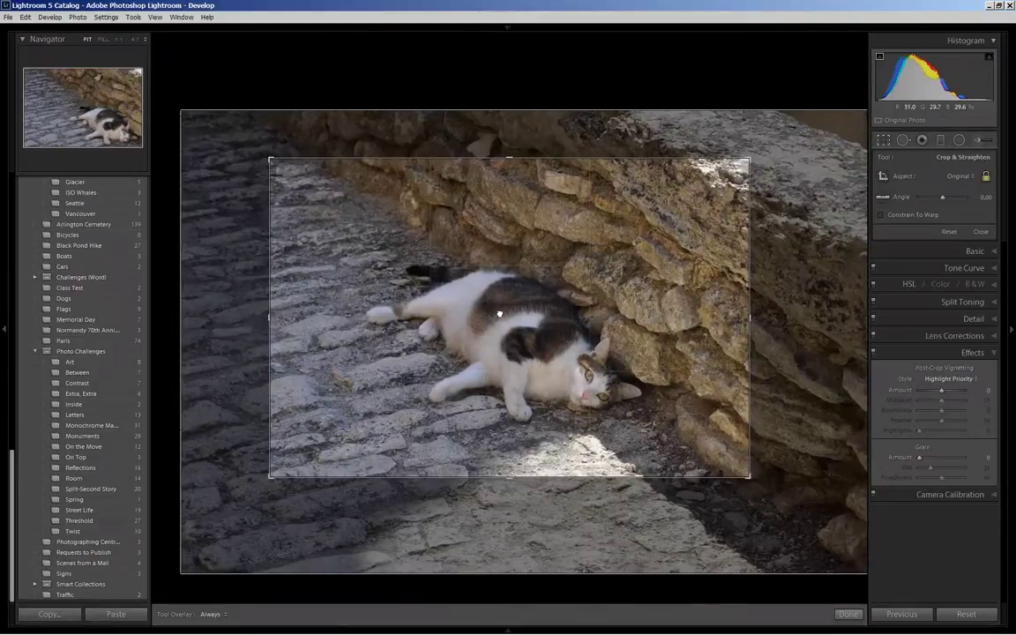
pyautogui.moveTo(751, 477); pyautogui.dragTo(715, 445)
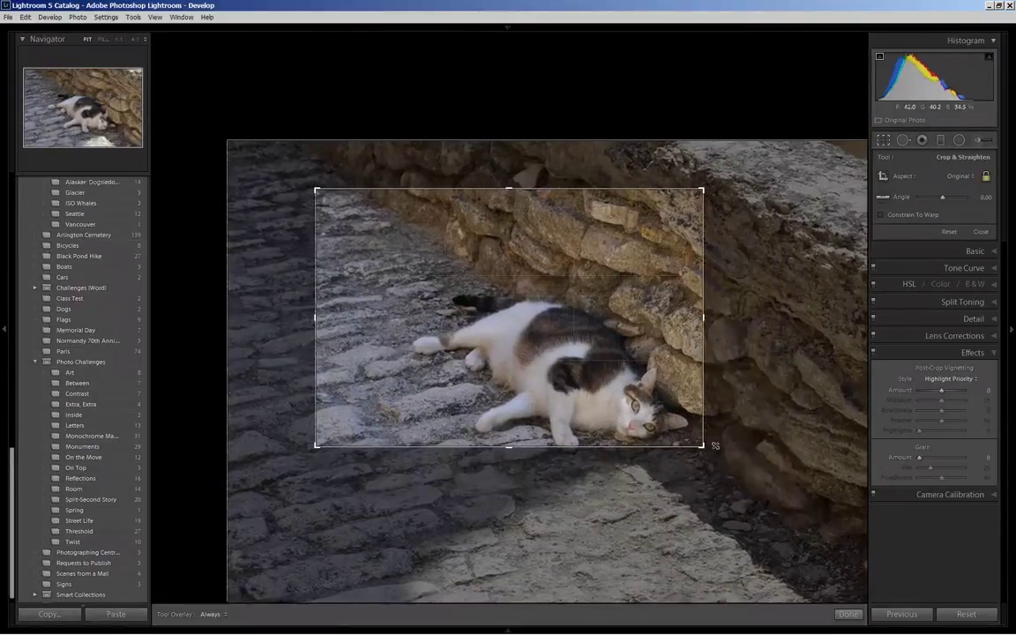
pyautogui.moveTo(654, 382); pyautogui.dragTo(591, 338)
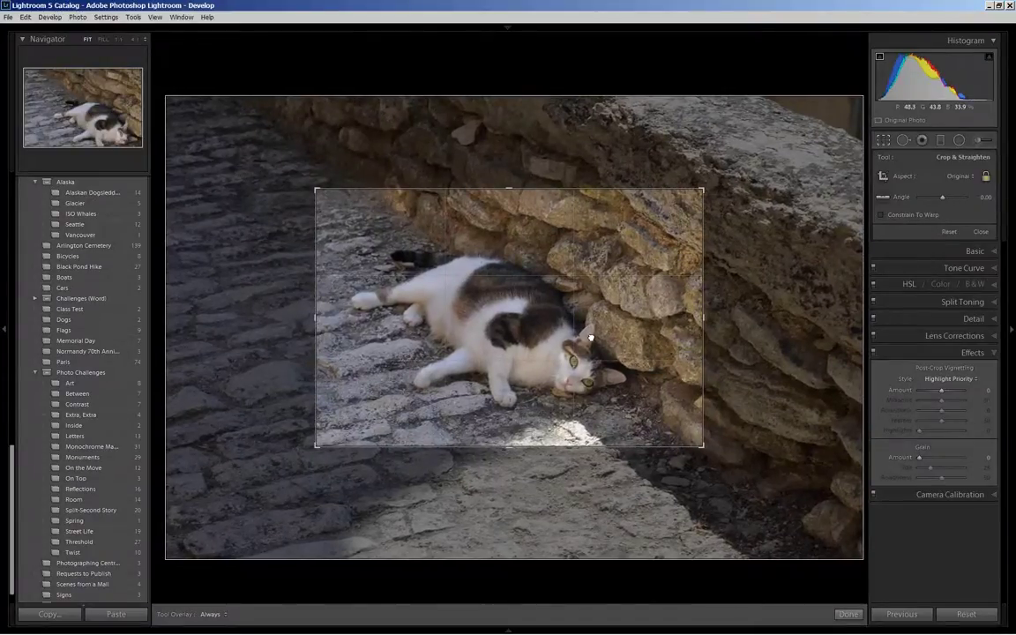
pyautogui.click(847, 616)
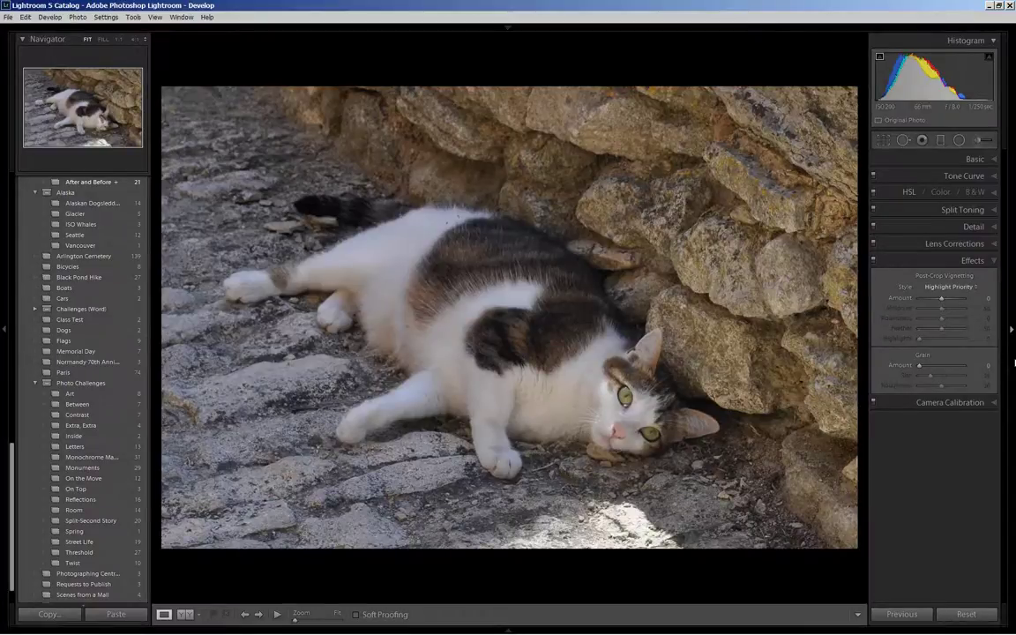
# - In the Basic panel, raise Highlights to +30 and Shadows to +10
pyautogui.click(992, 160)
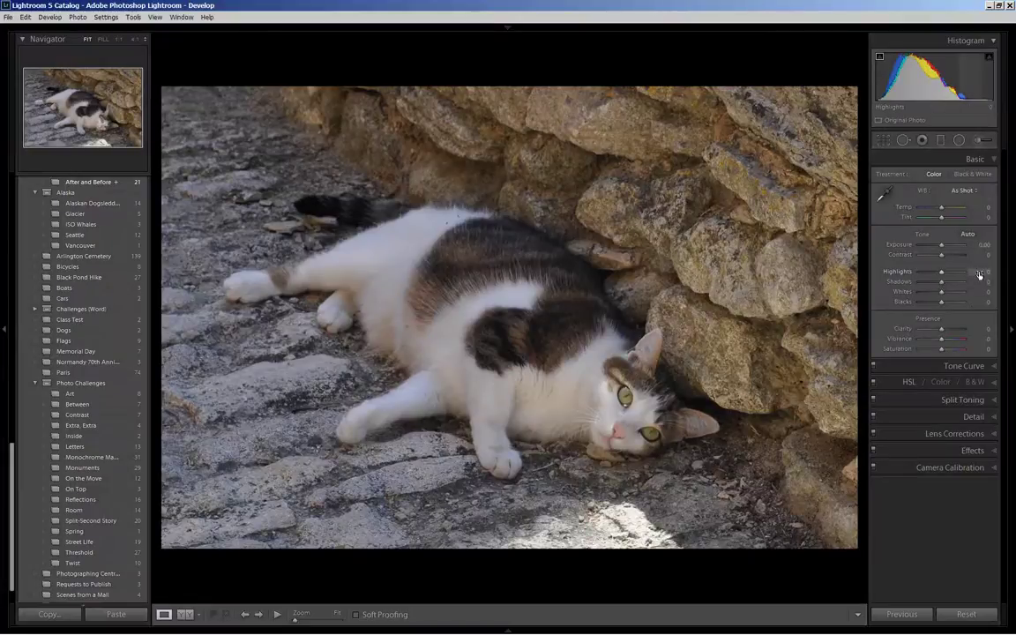
pyautogui.moveTo(980, 276); pyautogui.dragTo(991, 275)
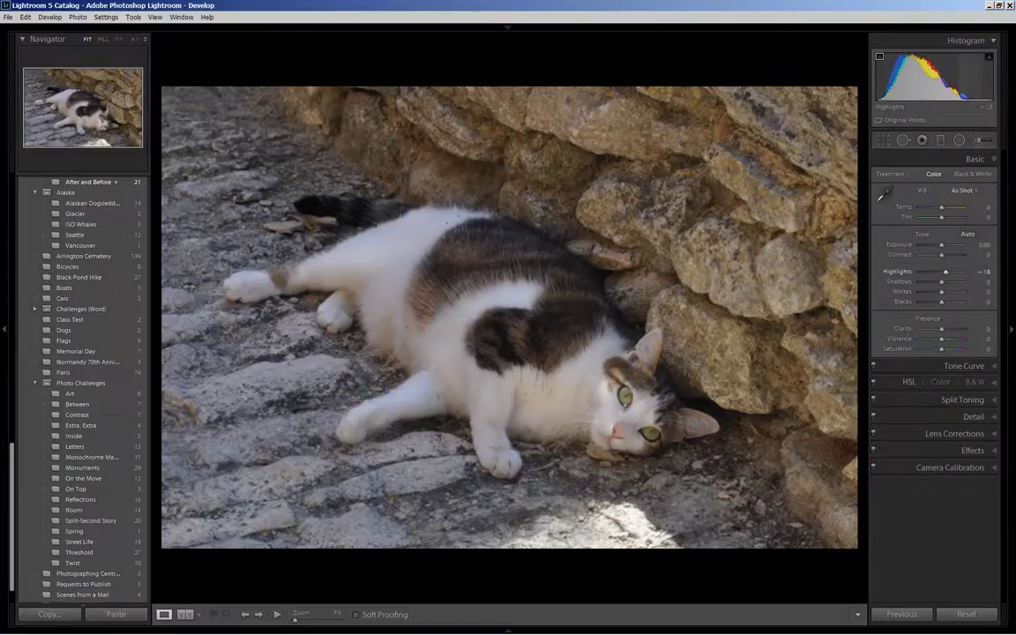
pyautogui.moveTo(948, 272); pyautogui.dragTo(949, 272)
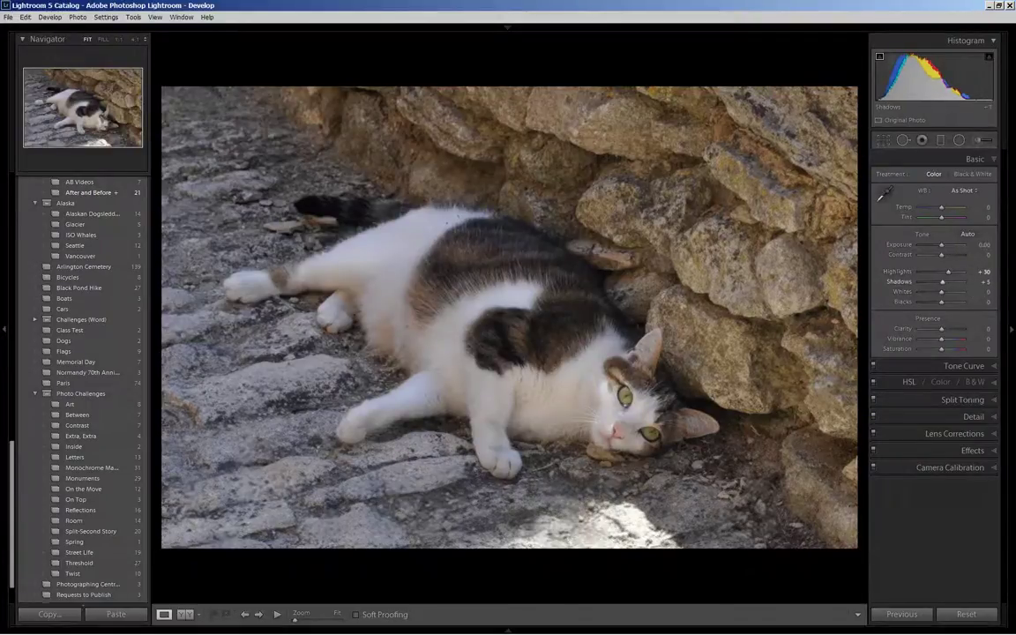
pyautogui.moveTo(987, 286); pyautogui.dragTo(994, 286)
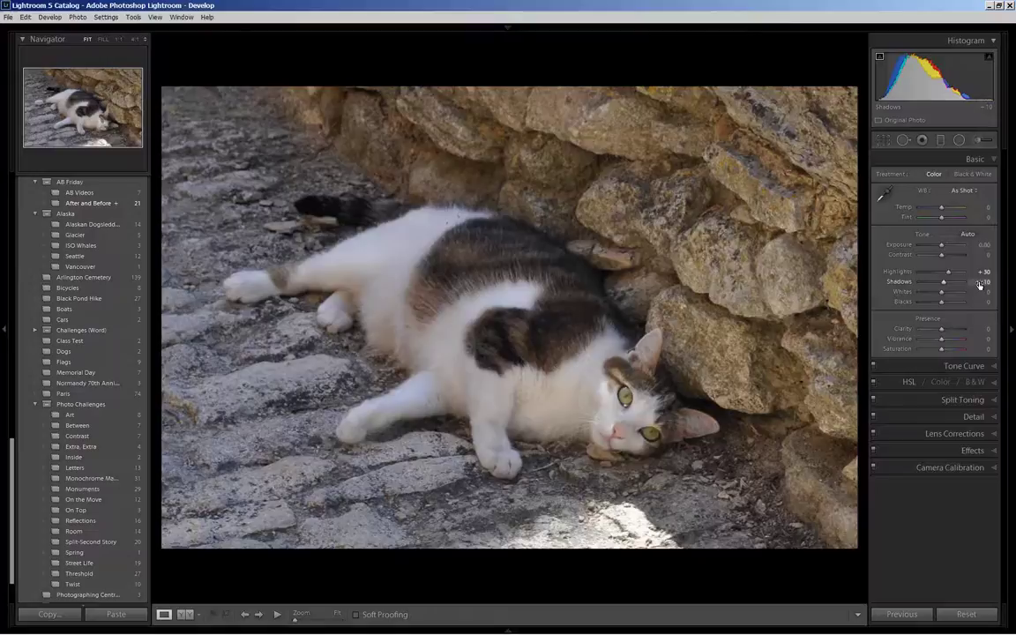
pyautogui.press('Return')
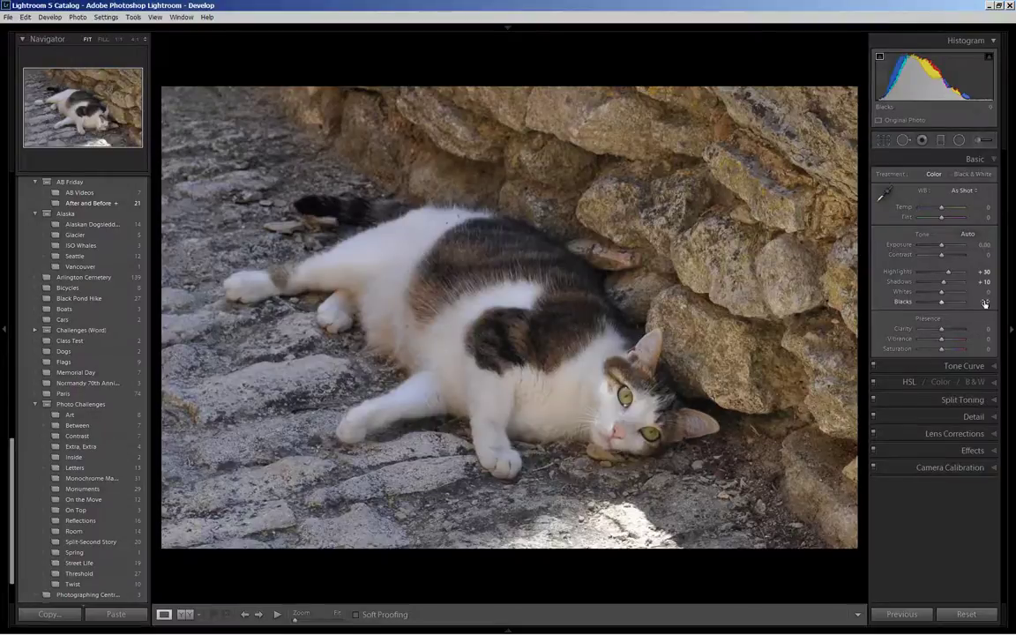
# - Lower Blacks to −11
pyautogui.moveTo(985, 304); pyautogui.dragTo(970, 304)
pyautogui.press('Up')
pyautogui.press('Up')
pyautogui.scroll(1, 84, 388)
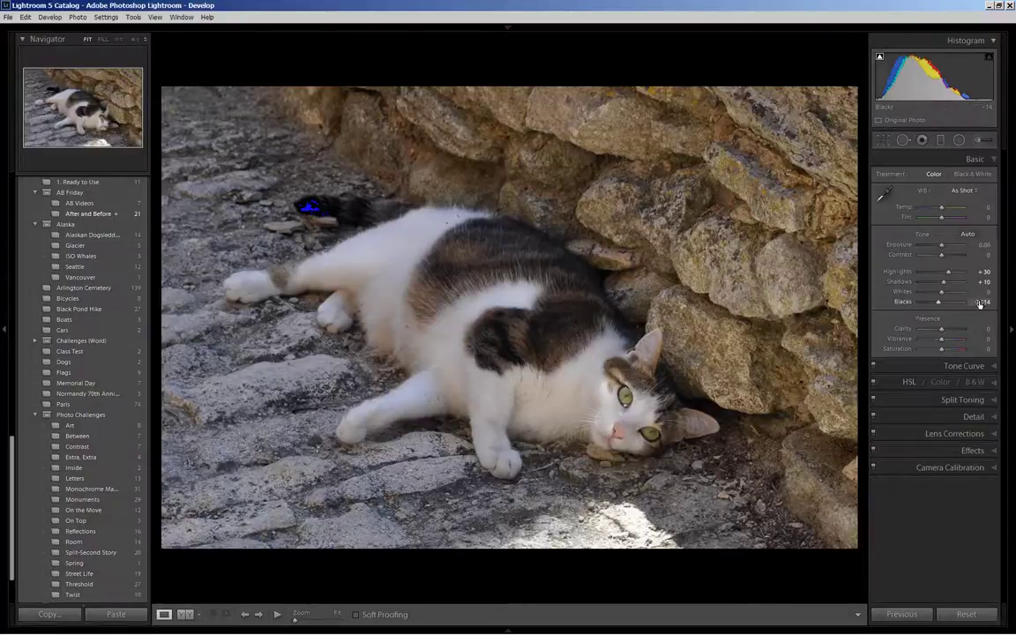
pyautogui.moveTo(938, 301); pyautogui.dragTo(941, 302)
pyautogui.press('Up')
pyautogui.press('Up')
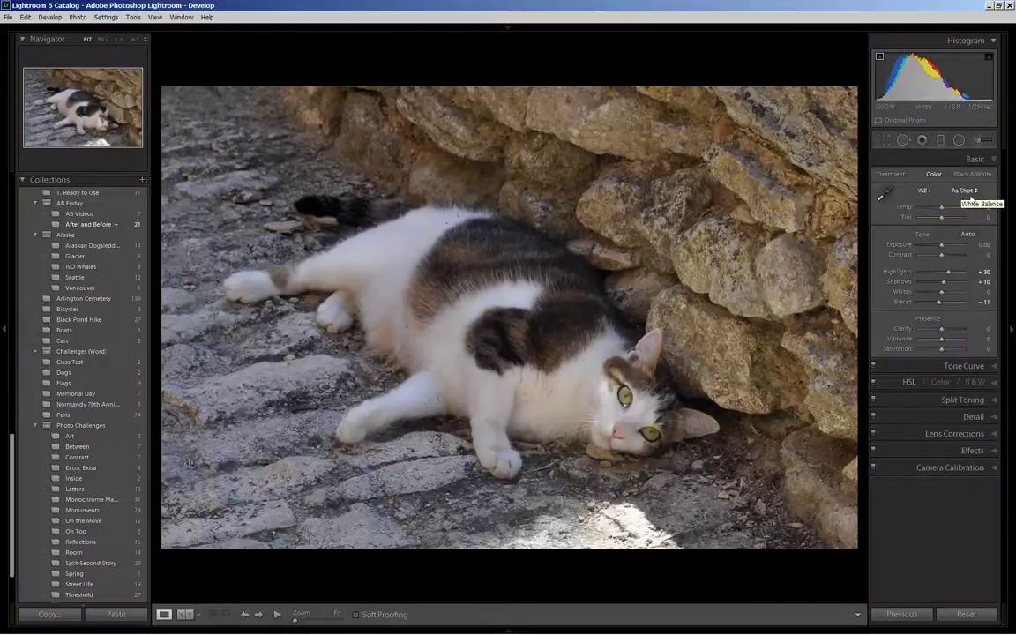
pyautogui.click(975, 193)
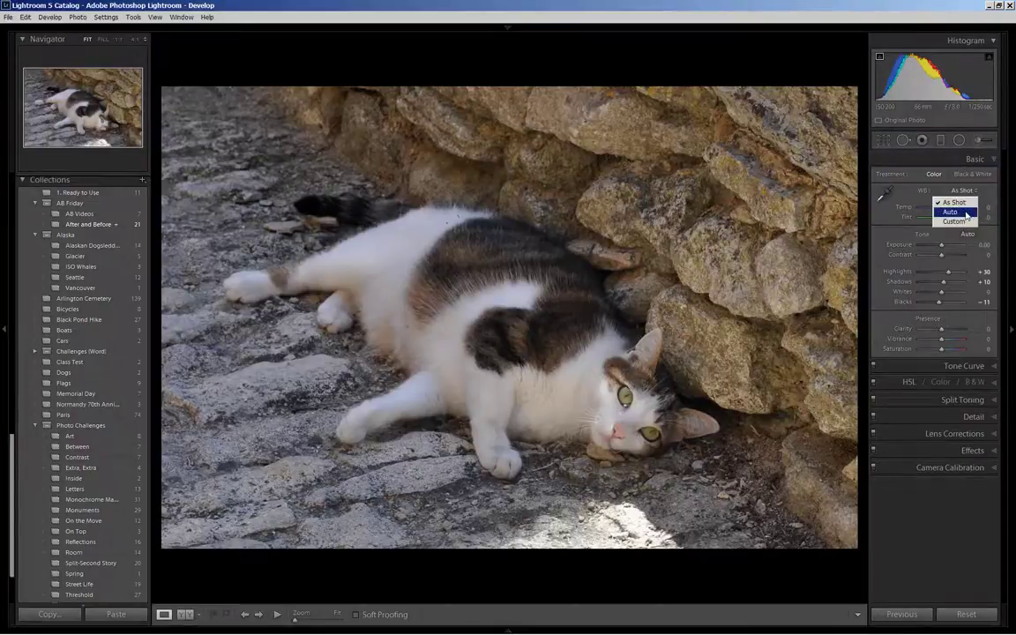
pyautogui.click(966, 213)
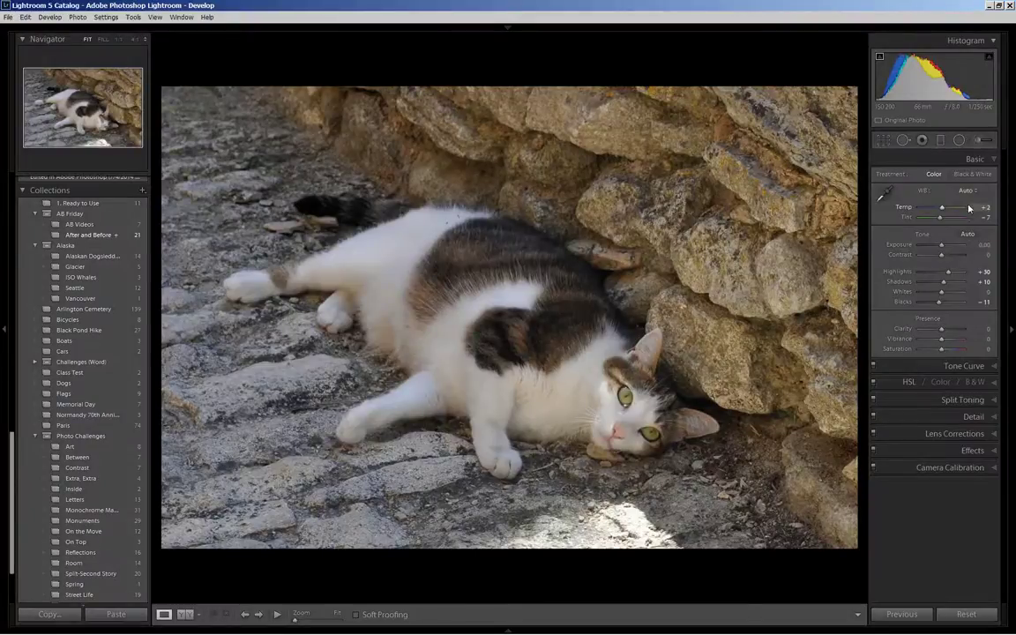
pyautogui.click(975, 196)
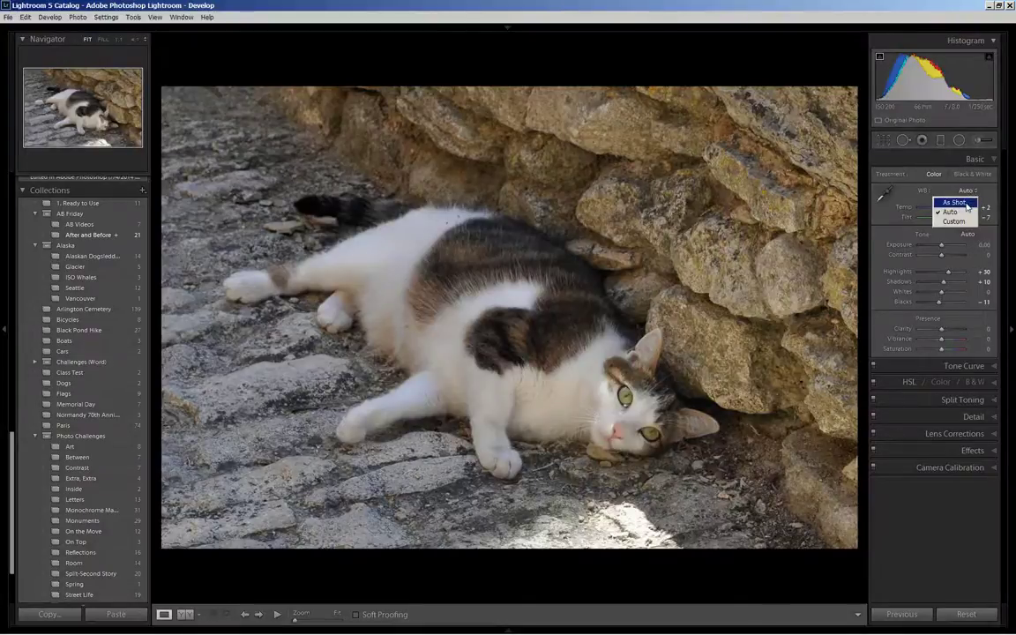
pyautogui.click(965, 204)
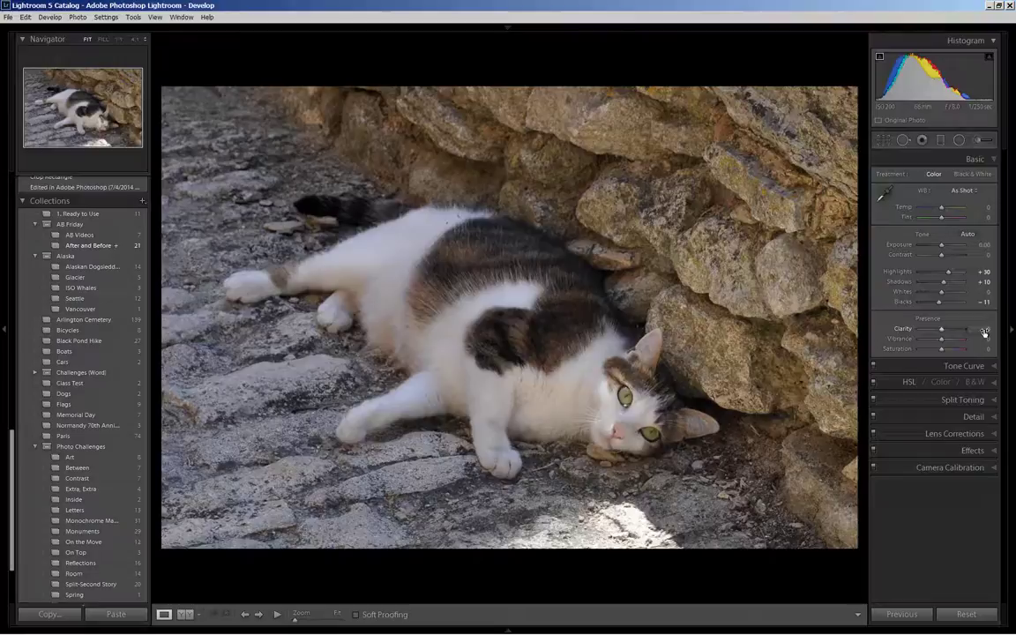
# - Set Clarity to +10 and Vibrance to −20 in the Presence section
pyautogui.moveTo(984, 332); pyautogui.dragTo(988, 328)
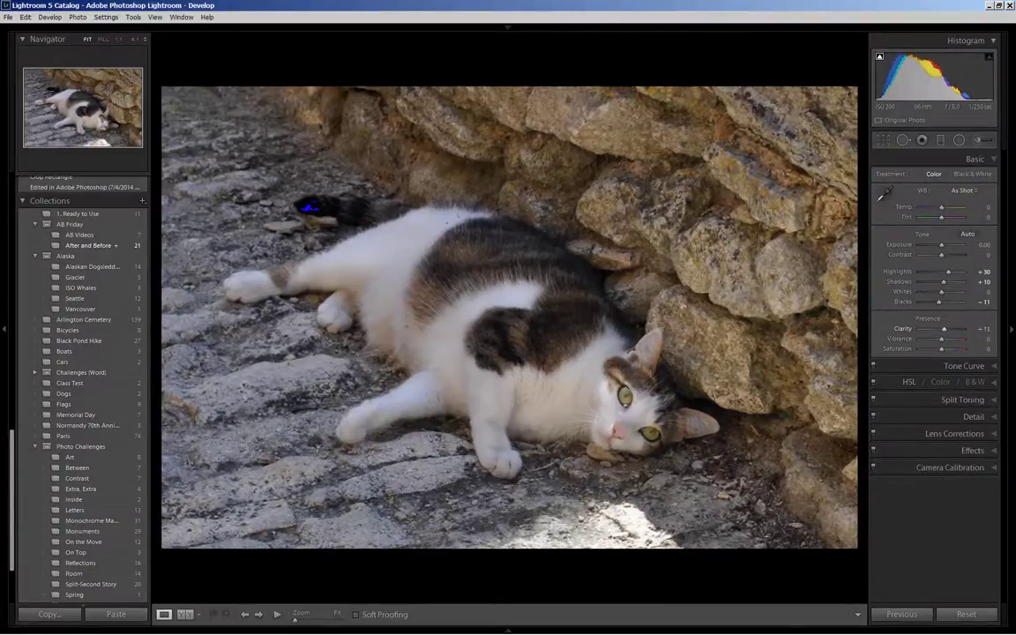
pyautogui.moveTo(986, 328)
pyautogui.mouseDown()
pyautogui.moveTo(970, 328)
pyautogui.moveTo(992, 328)
pyautogui.mouseUp()
pyautogui.press('=')
pyautogui.press('=')
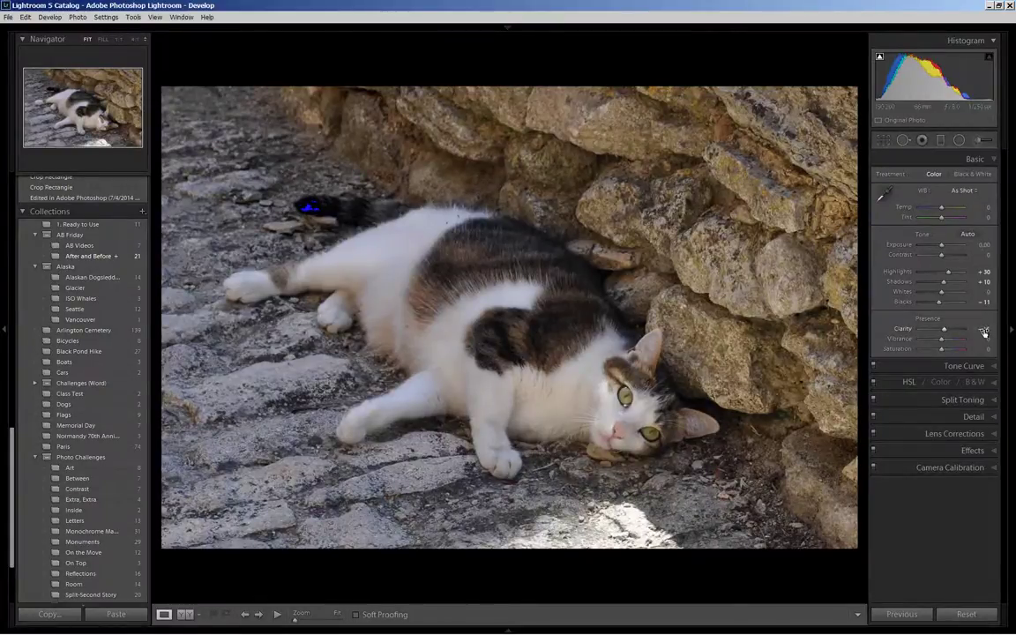
pyautogui.moveTo(986, 332); pyautogui.dragTo(983, 332)
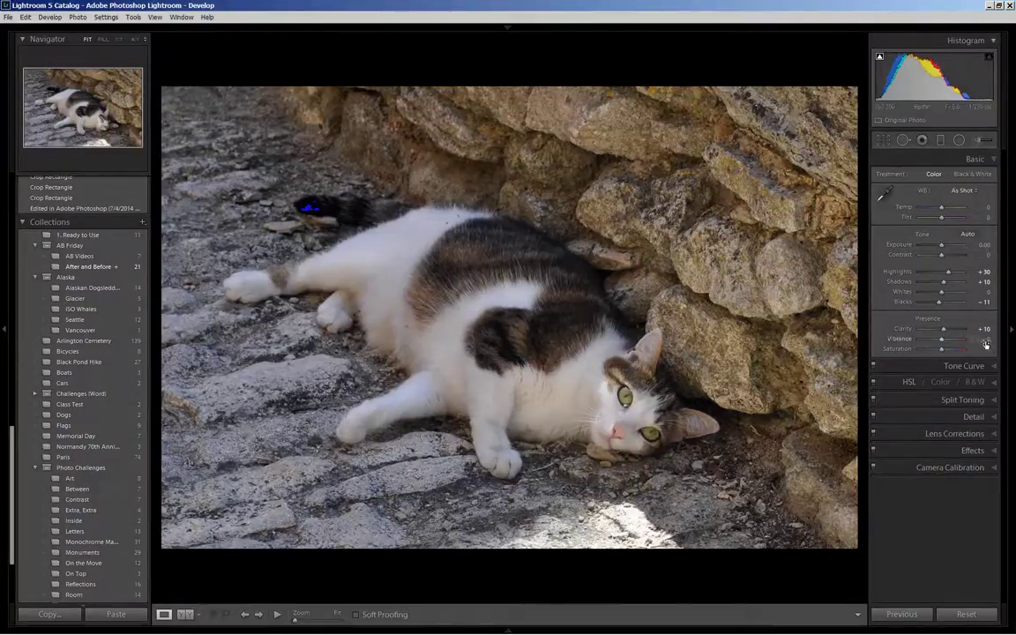
pyautogui.moveTo(987, 344); pyautogui.dragTo(970, 344)
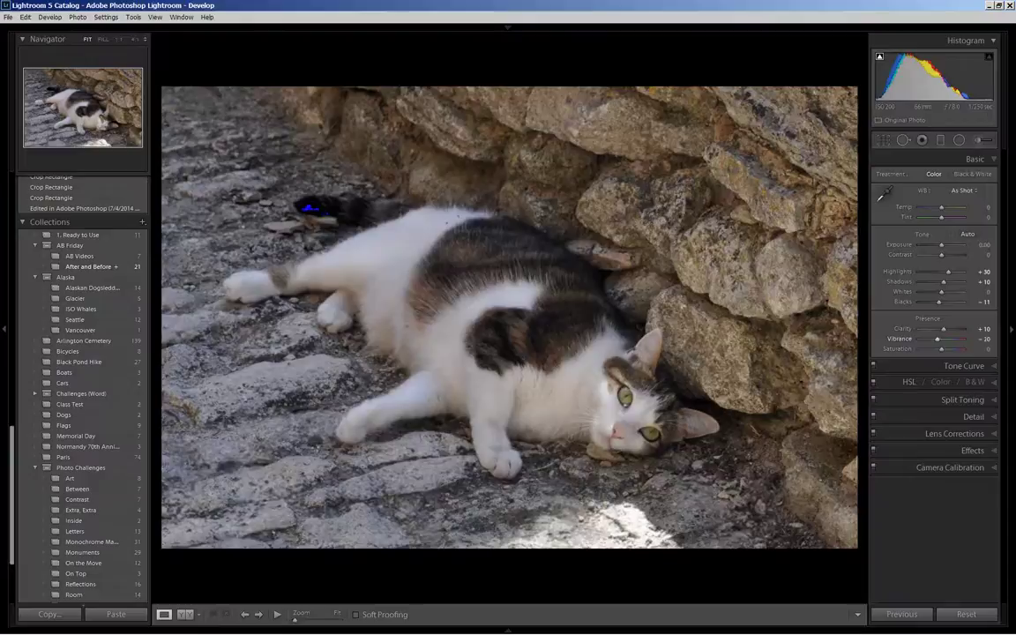
pyautogui.moveTo(970, 344); pyautogui.dragTo(979, 342)
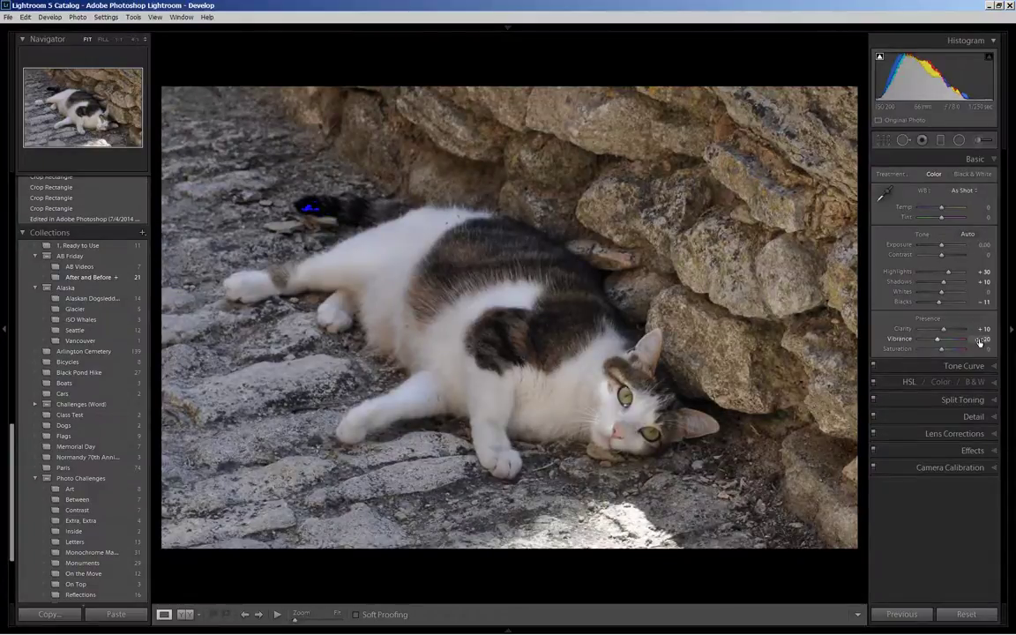
# - Apply the Sharpen JPEG user preset (Amount 30, Radius 0.7, Detail 50, Masking 20)
pyautogui.click(994, 421)
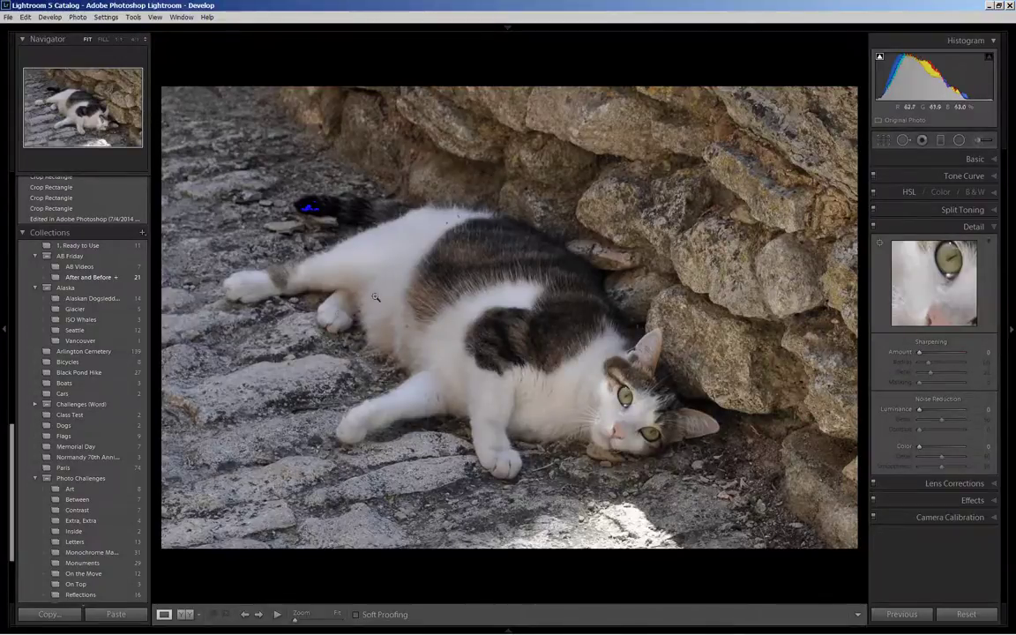
pyautogui.scroll(3, 113, 223)
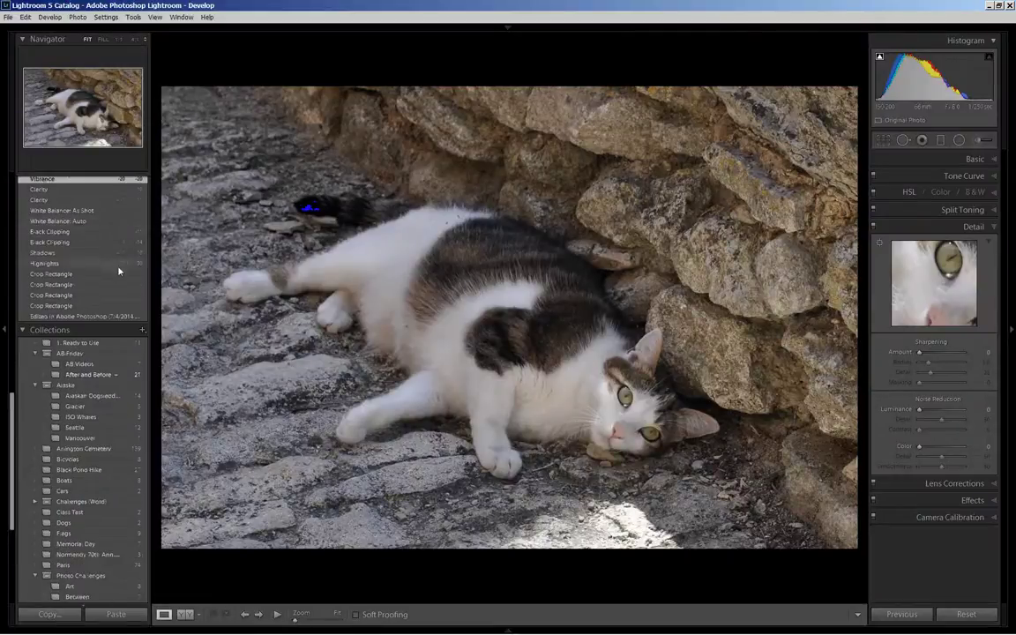
pyautogui.scroll(3, 119, 271)
pyautogui.scroll(3, 121, 318)
pyautogui.scroll(3, 118, 308)
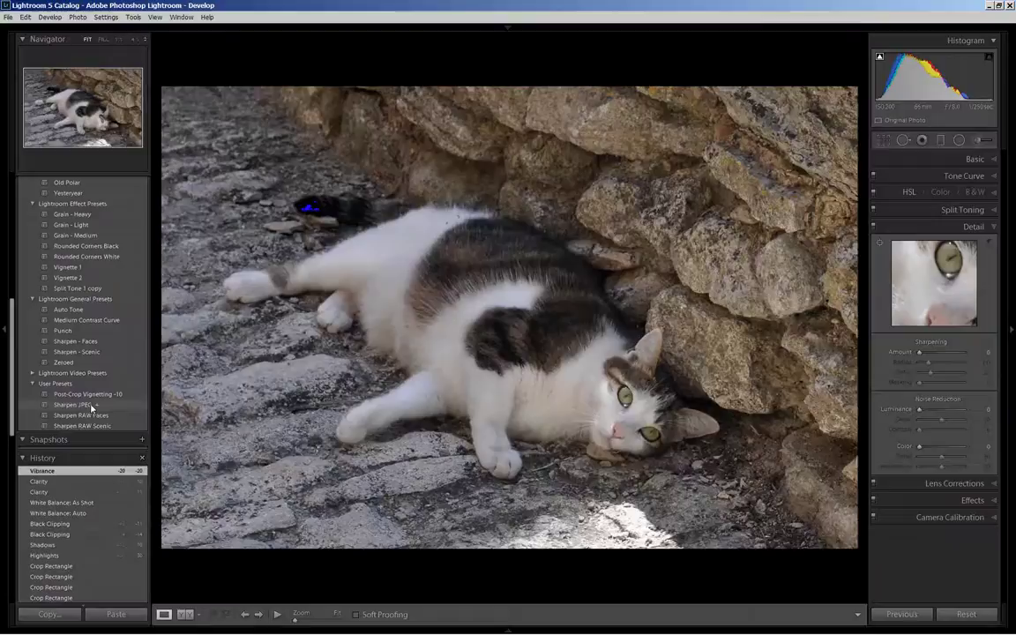
pyautogui.click(90, 407)
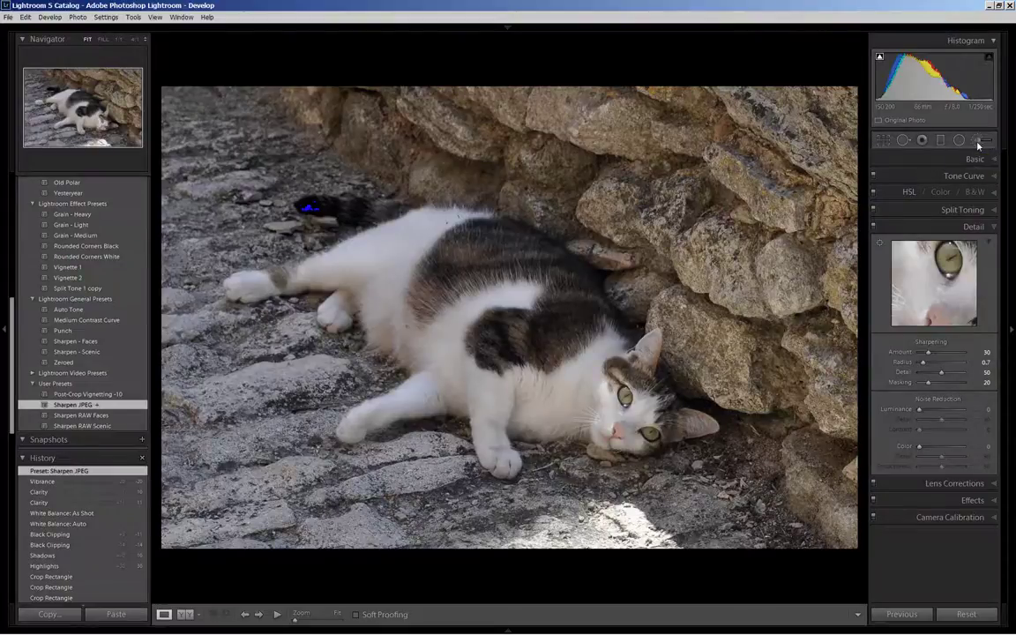
# - Select the Adjustment Brush at size 14 with Show Selected Mask Overlay on
pyautogui.click(977, 143)
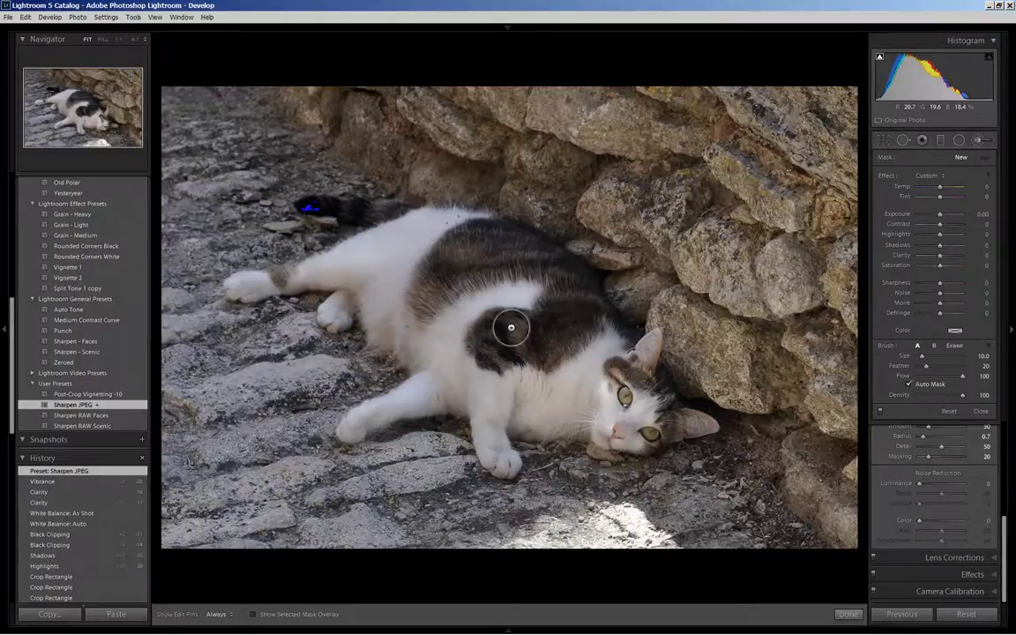
pyautogui.scroll(3, 510, 327)
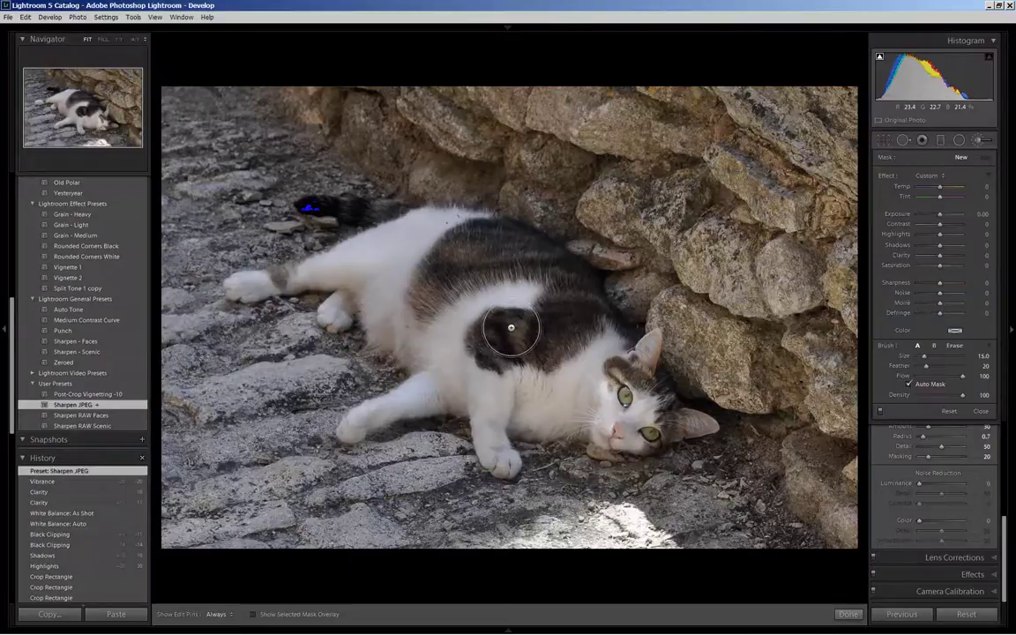
pyautogui.scroll(2, 511, 327)
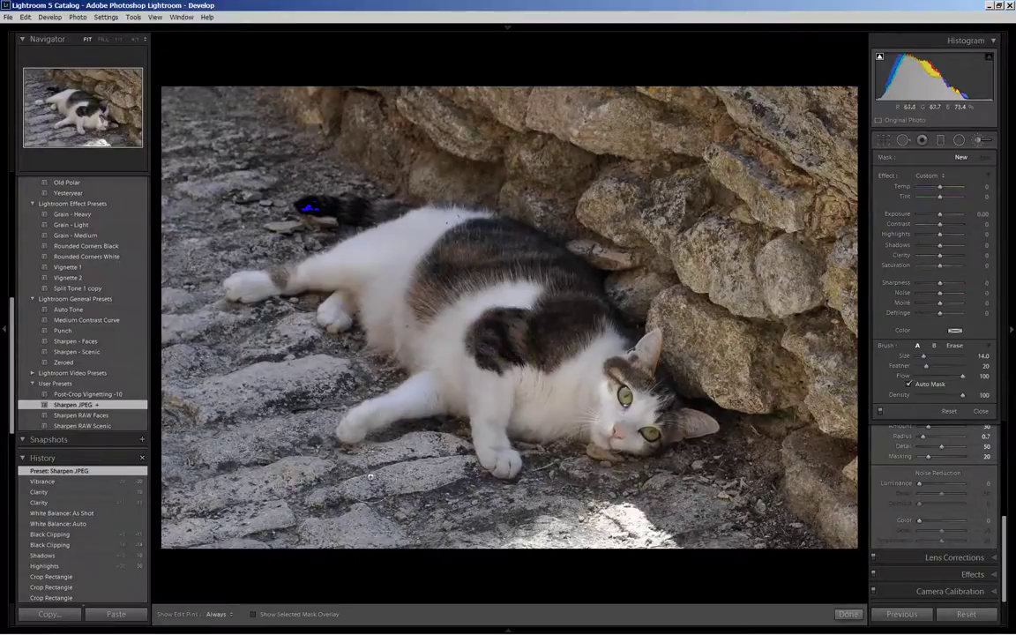
pyautogui.click(254, 615)
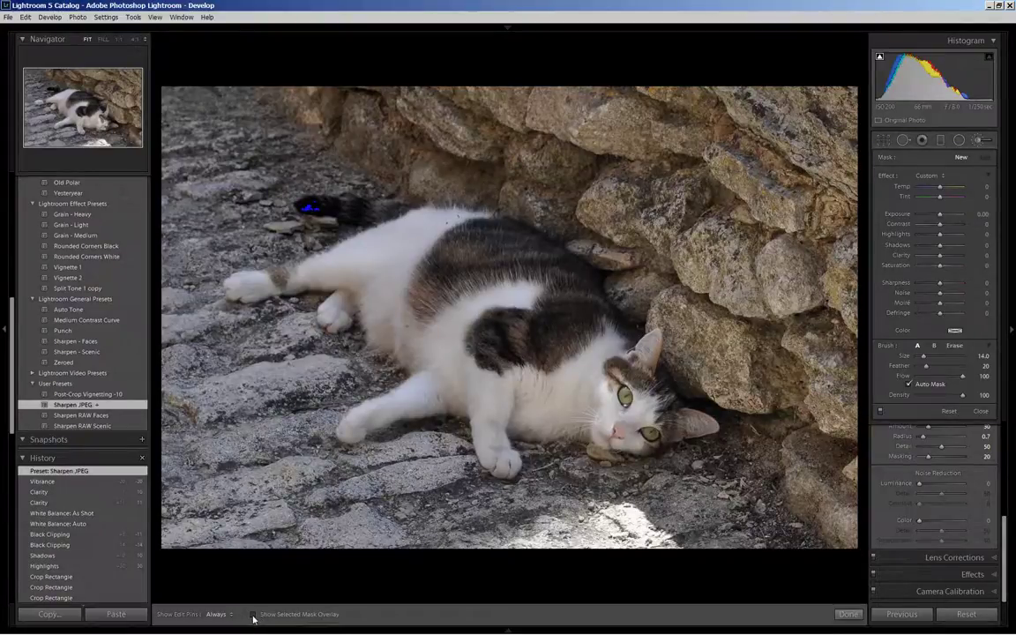
# - Paint the brush mask over the cat's body and across the back to the hind leg
pyautogui.press('h')
pyautogui.click(500, 332)
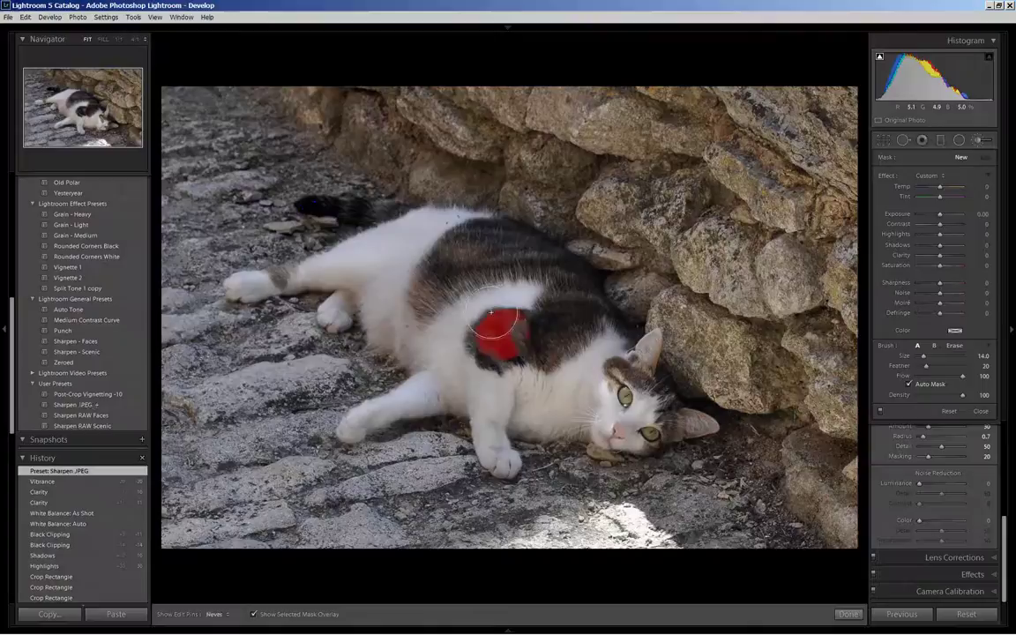
pyautogui.moveTo(500, 333)
pyautogui.mouseDown()
pyautogui.moveTo(462, 280)
pyautogui.moveTo(442, 275)
pyautogui.moveTo(432, 234)
pyautogui.moveTo(465, 227)
pyautogui.moveTo(569, 308)
pyautogui.moveTo(577, 329)
pyautogui.moveTo(537, 345)
pyautogui.moveTo(432, 334)
pyautogui.moveTo(346, 265)
pyautogui.moveTo(323, 263)
pyautogui.moveTo(441, 362)
pyautogui.mouseUp()
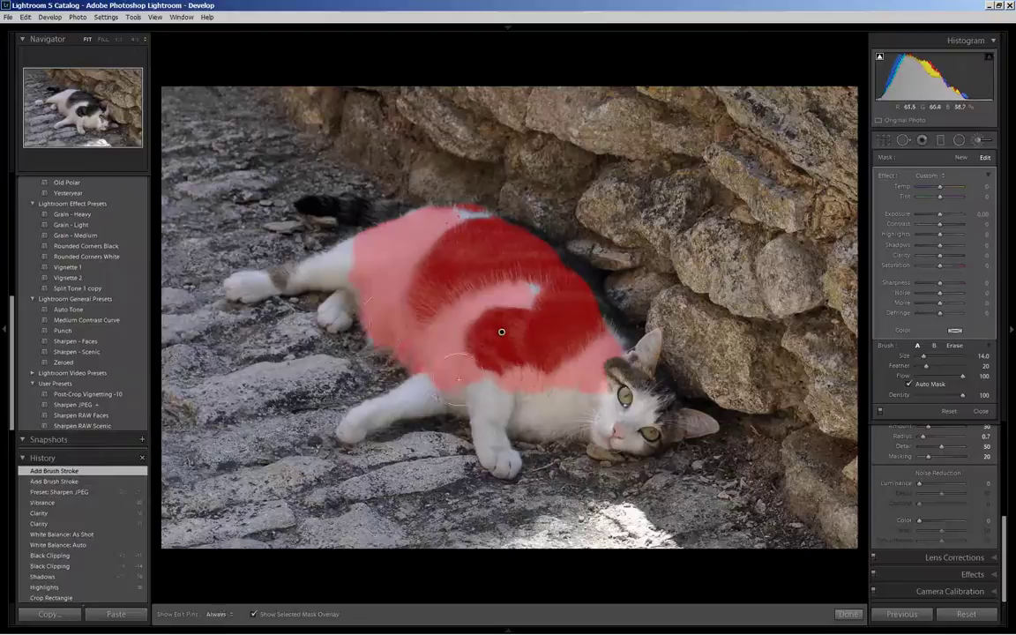
pyautogui.scroll(-5, 457, 380)
pyautogui.press('h')
pyautogui.moveTo(474, 363); pyautogui.dragTo(519, 406)
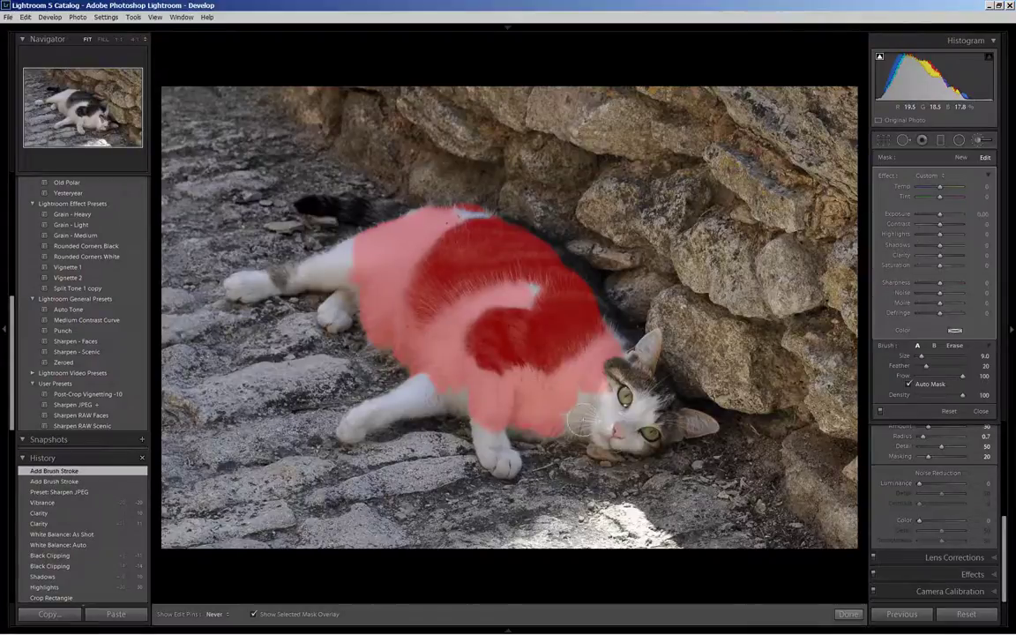
pyautogui.moveTo(480, 256)
pyautogui.mouseDown()
pyautogui.moveTo(282, 275)
pyautogui.moveTo(225, 269)
pyautogui.mouseUp()
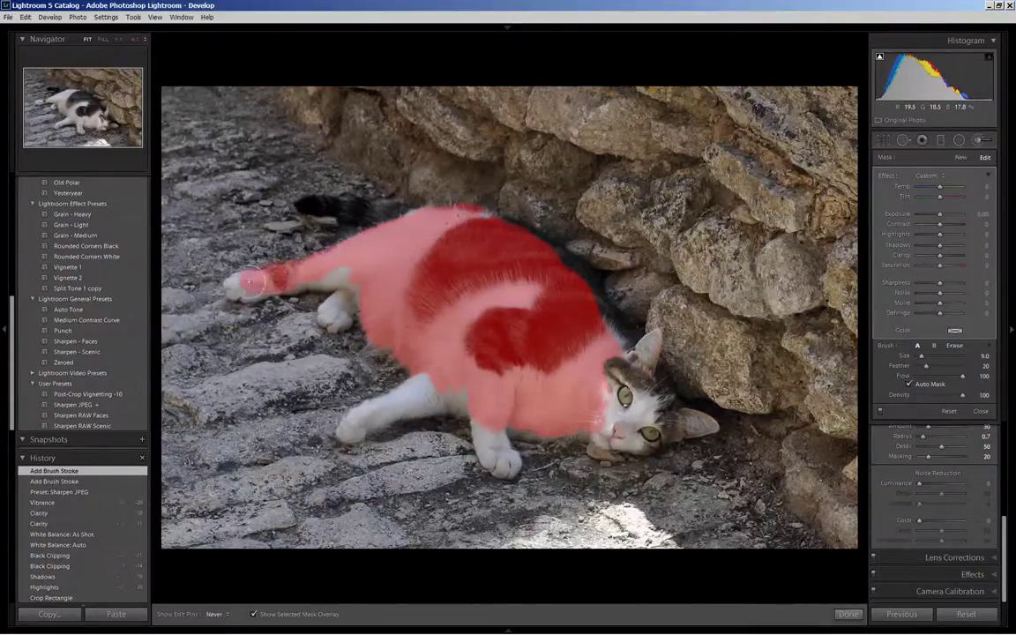
# - Extend the mask over the white back paw, front leg and other white leg
pyautogui.press('h')
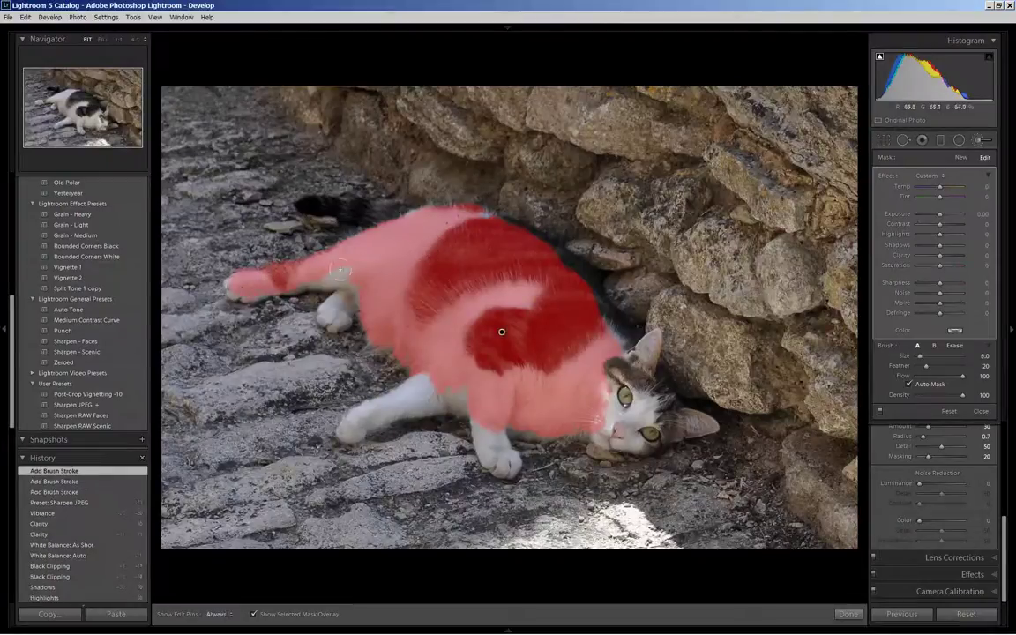
pyautogui.press('h')
pyautogui.moveTo(360, 293); pyautogui.dragTo(351, 291)
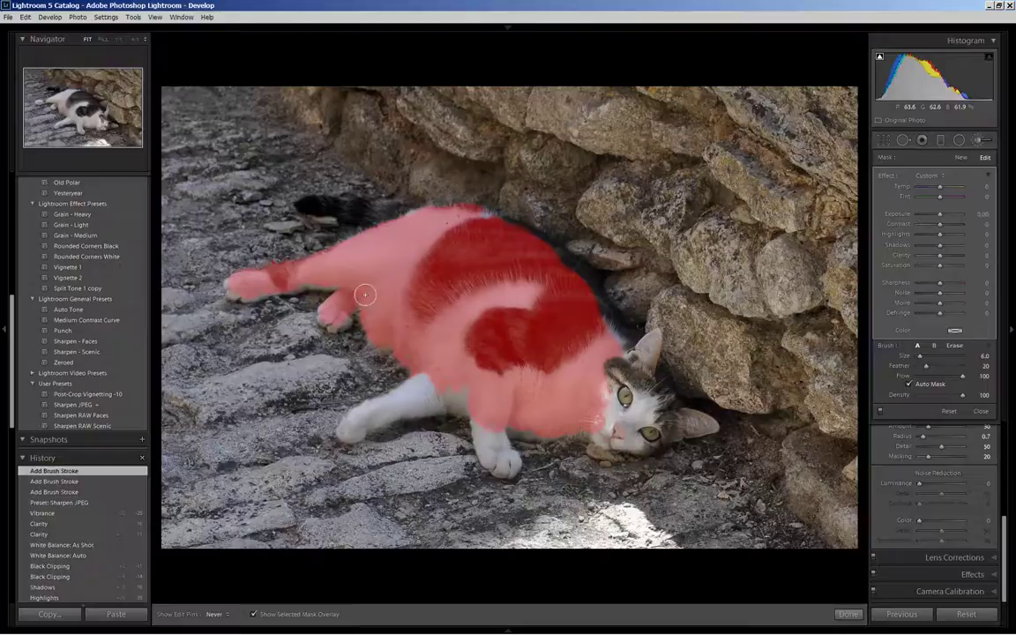
pyautogui.moveTo(393, 366); pyautogui.dragTo(432, 396)
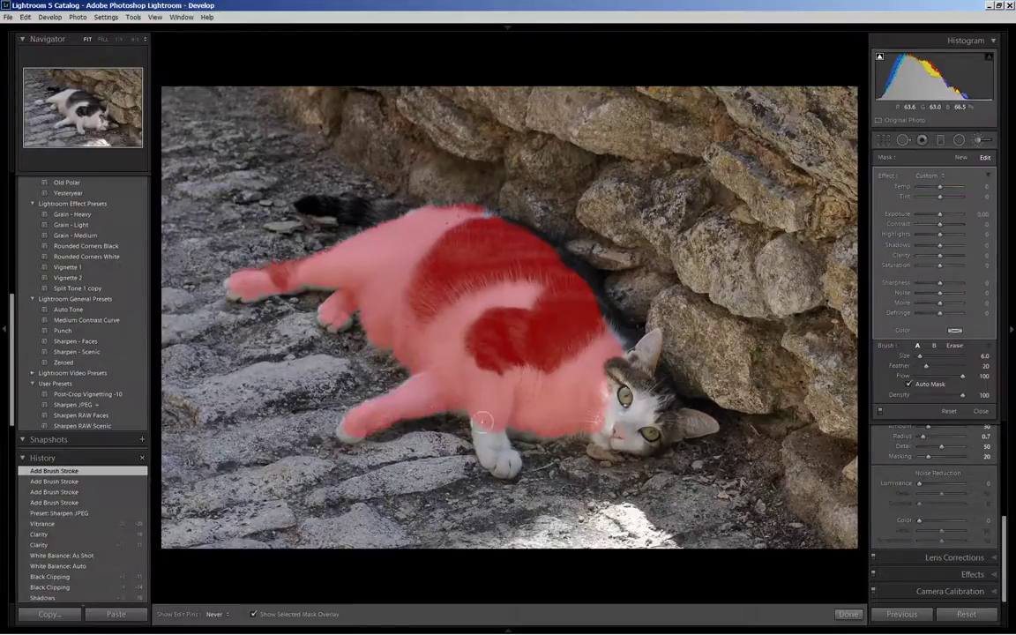
pyautogui.moveTo(455, 421); pyautogui.dragTo(499, 442)
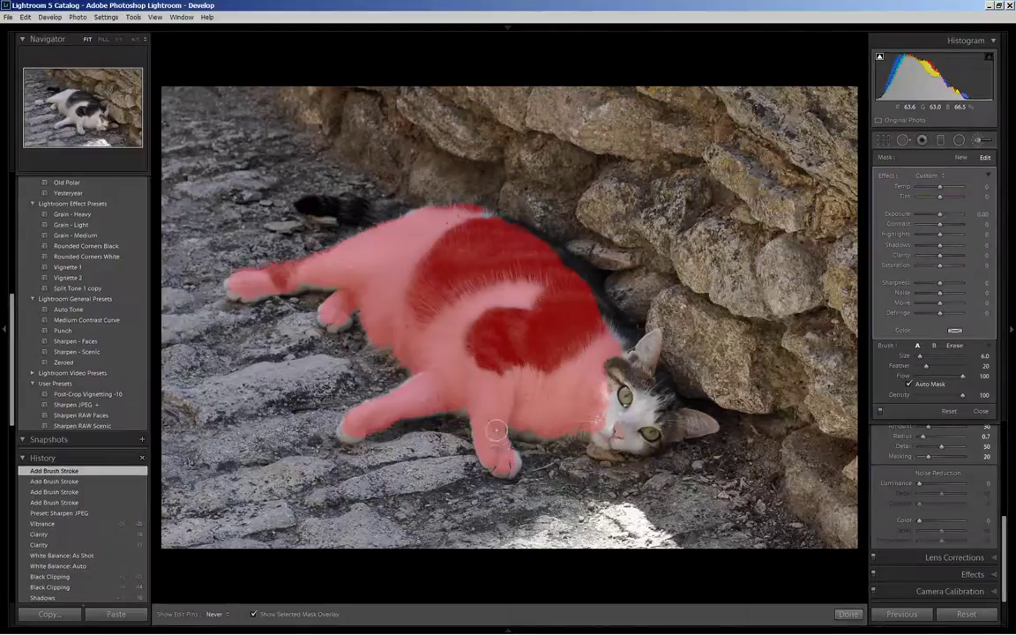
pyautogui.press('h')
# - Paint the mask along the tail and over the ear, eye, chin and cheek
pyautogui.moveTo(317, 203); pyautogui.dragTo(406, 210)
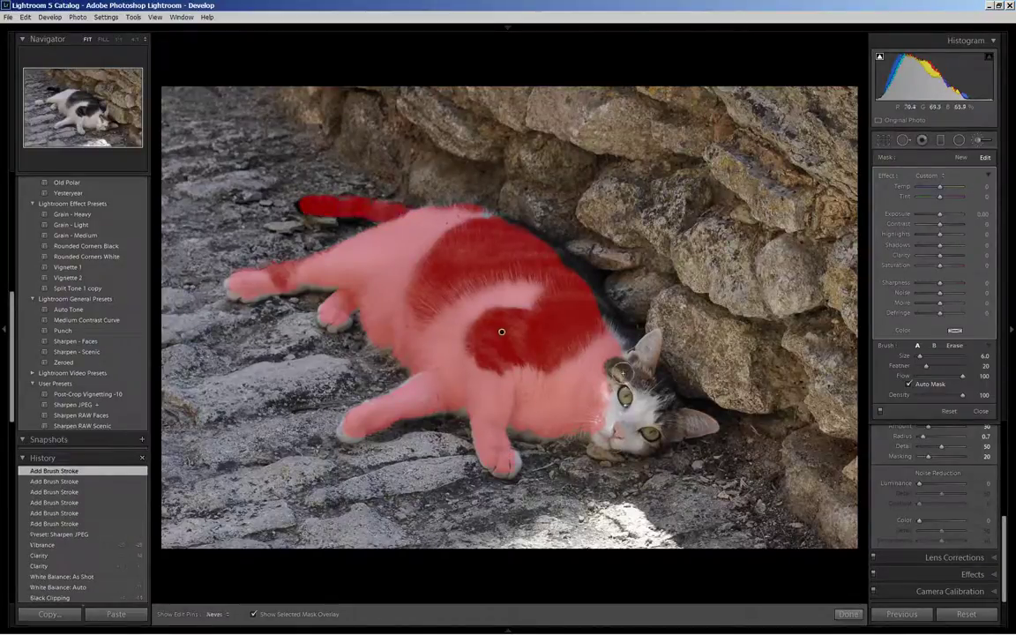
pyautogui.press('h')
pyautogui.moveTo(648, 349); pyautogui.dragTo(648, 430)
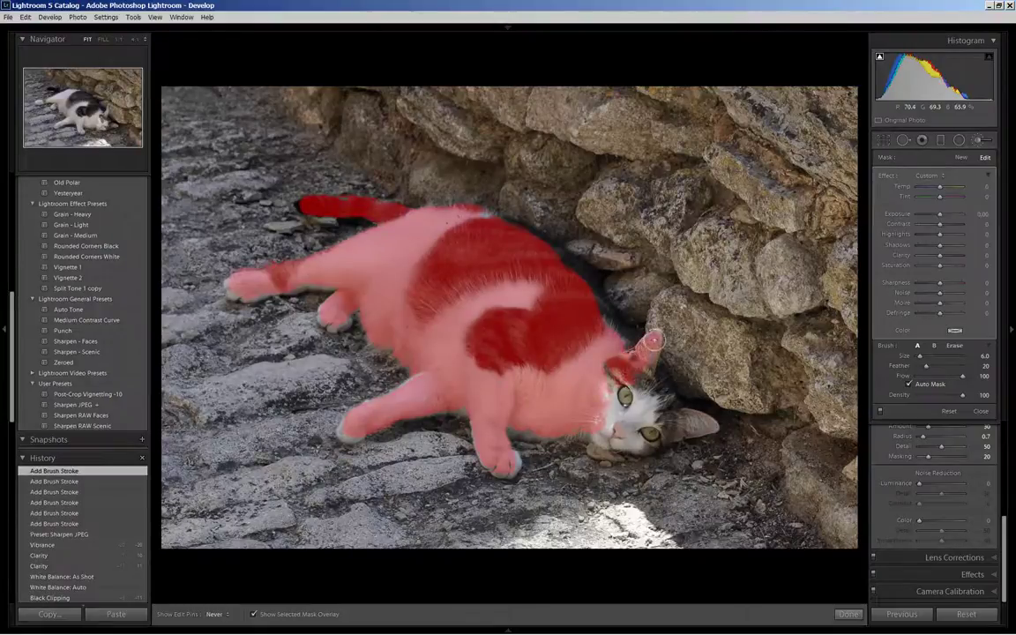
pyautogui.moveTo(561, 366); pyautogui.dragTo(617, 405)
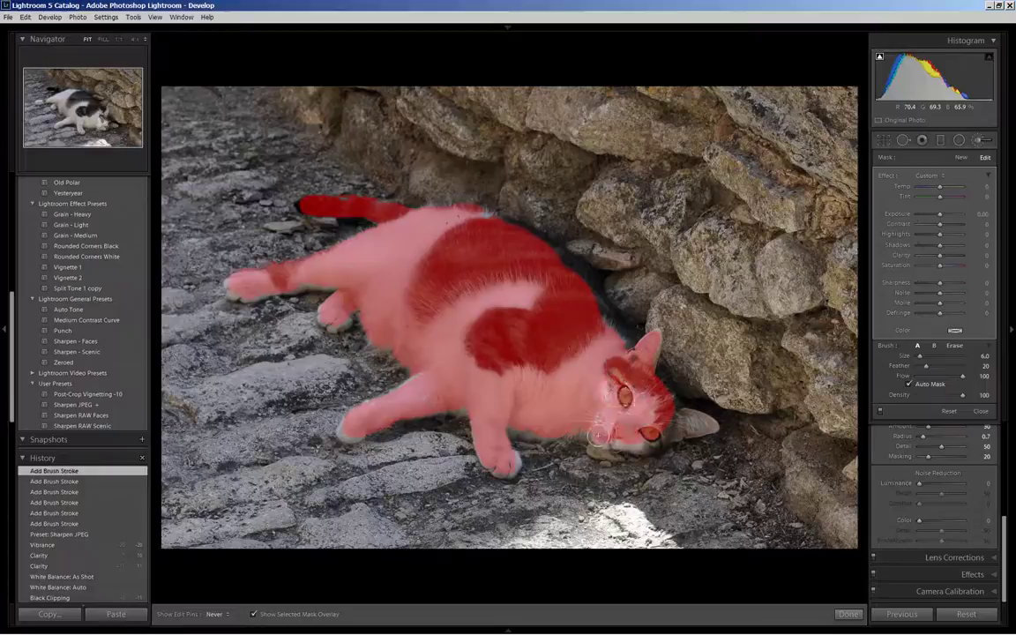
pyautogui.moveTo(600, 388); pyautogui.dragTo(701, 426)
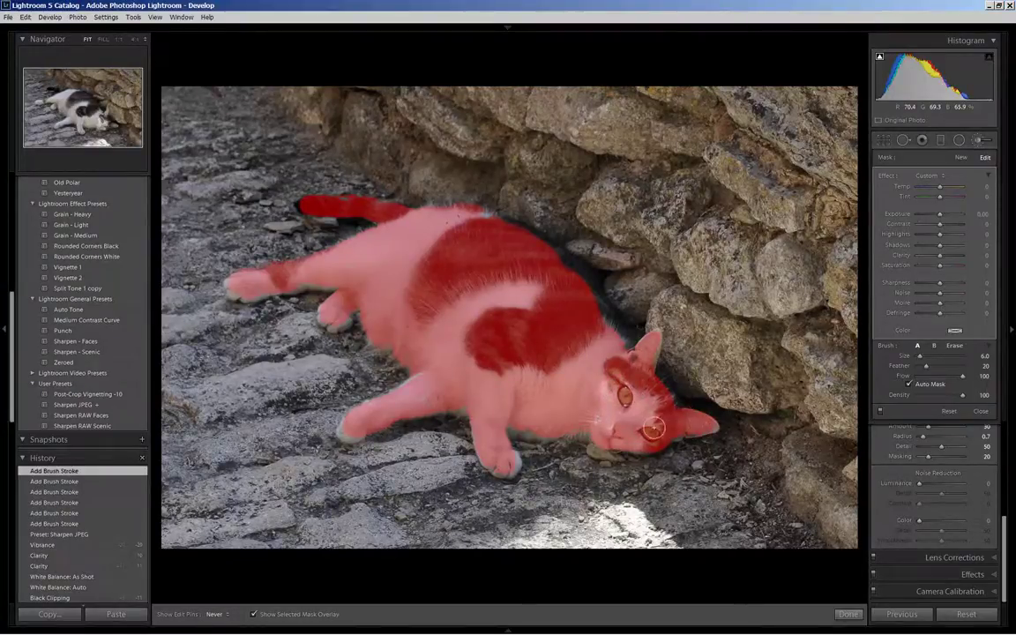
# - Mask the front paw and erase the mask spill below it
pyautogui.moveTo(508, 466); pyautogui.dragTo(526, 496)
pyautogui.press('h')
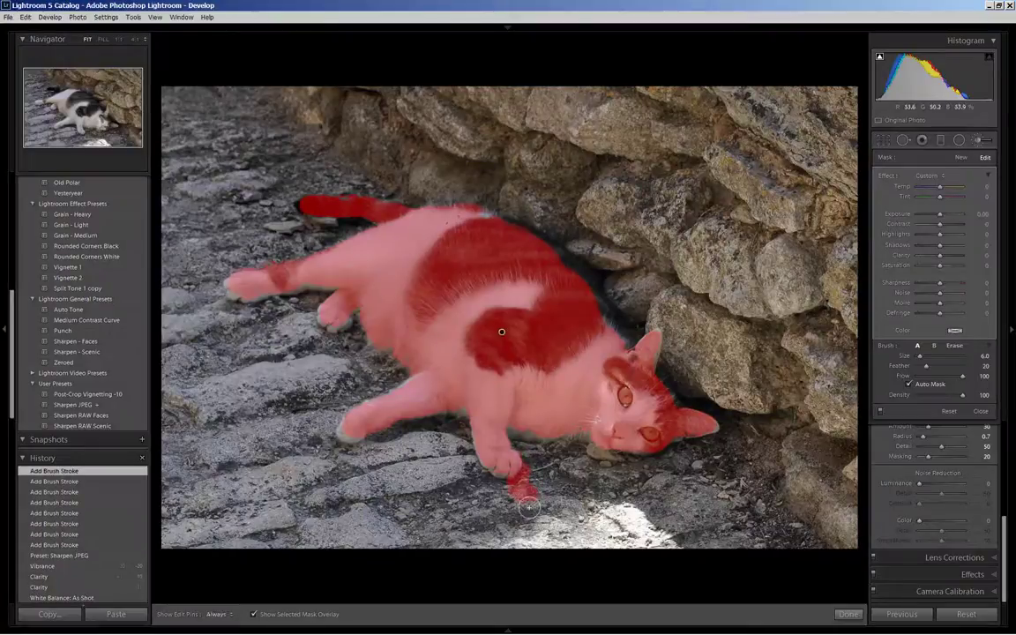
pyautogui.press('alt')
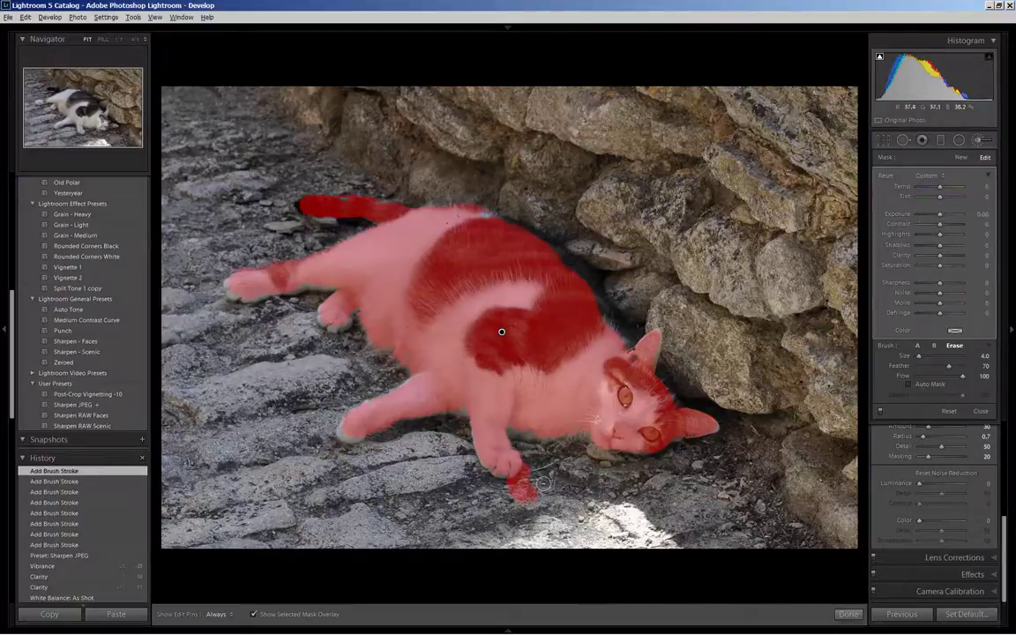
pyautogui.moveTo(544, 484)
pyautogui.mouseDown()
pyautogui.moveTo(521, 481)
pyautogui.moveTo(532, 470)
pyautogui.moveTo(516, 481)
pyautogui.moveTo(526, 483)
pyautogui.mouseUp()
pyautogui.press('h')
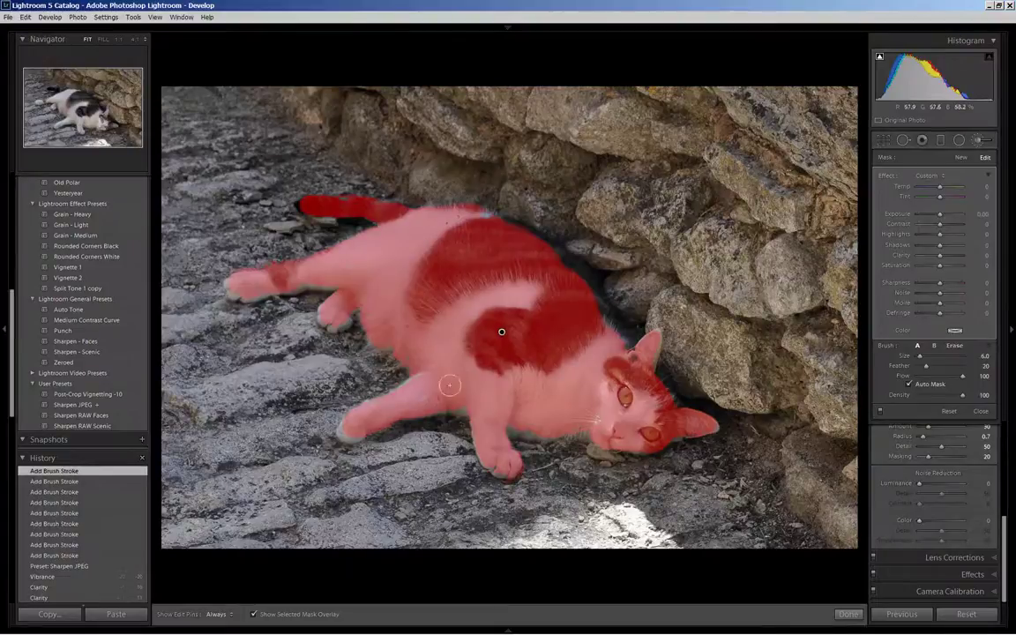
# - With a smaller brush, touch up the mask near the front leg and erase leftover spill
pyautogui.press('[')
pyautogui.press('h')
pyautogui.moveTo(359, 433); pyautogui.dragTo(406, 415)
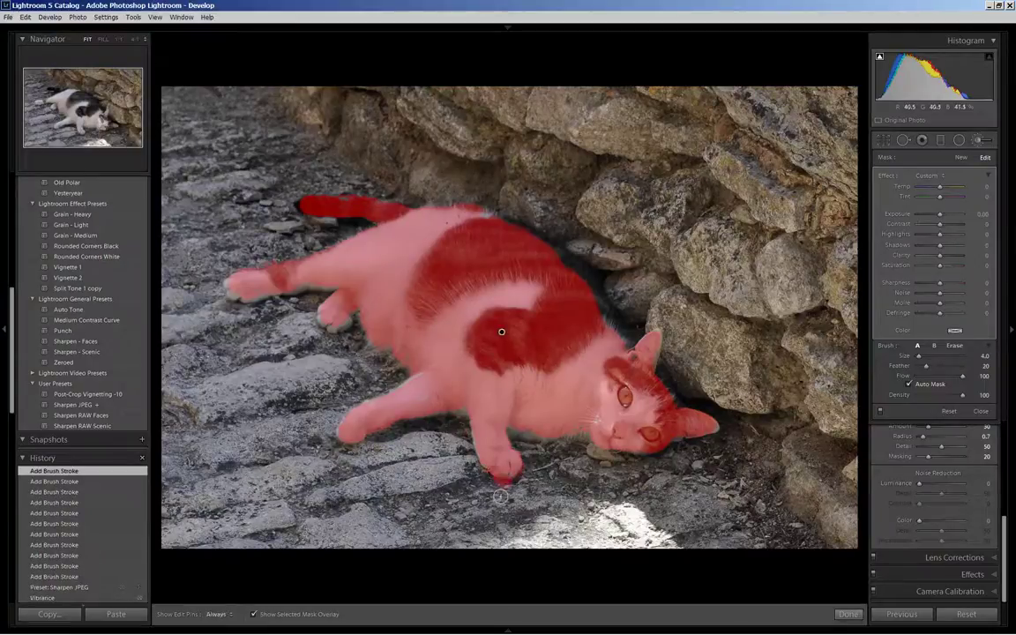
pyautogui.press('alt')
pyautogui.moveTo(507, 486); pyautogui.dragTo(446, 434)
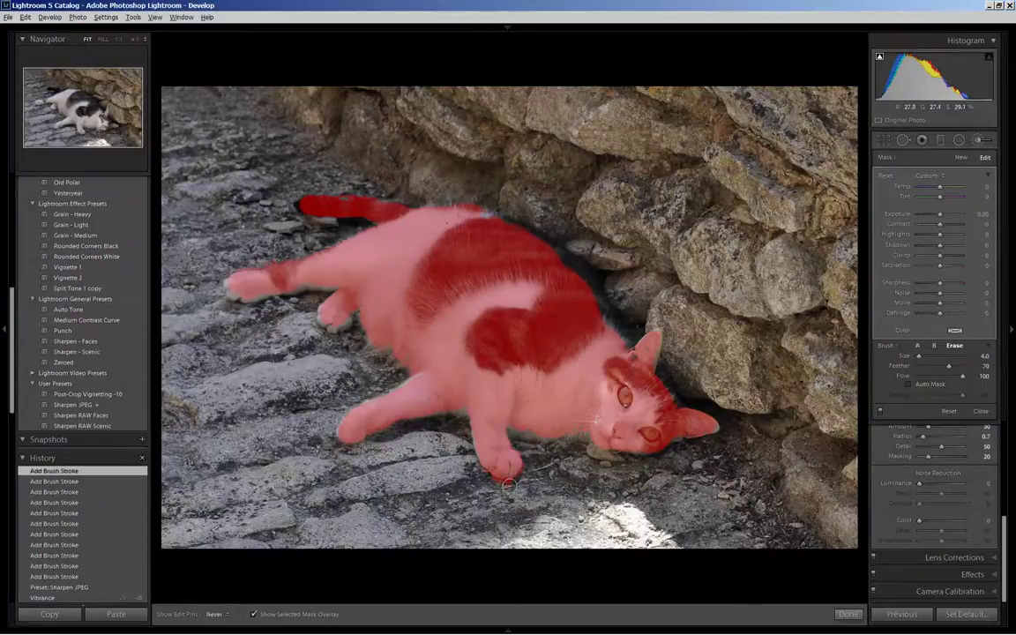
pyautogui.press('h')
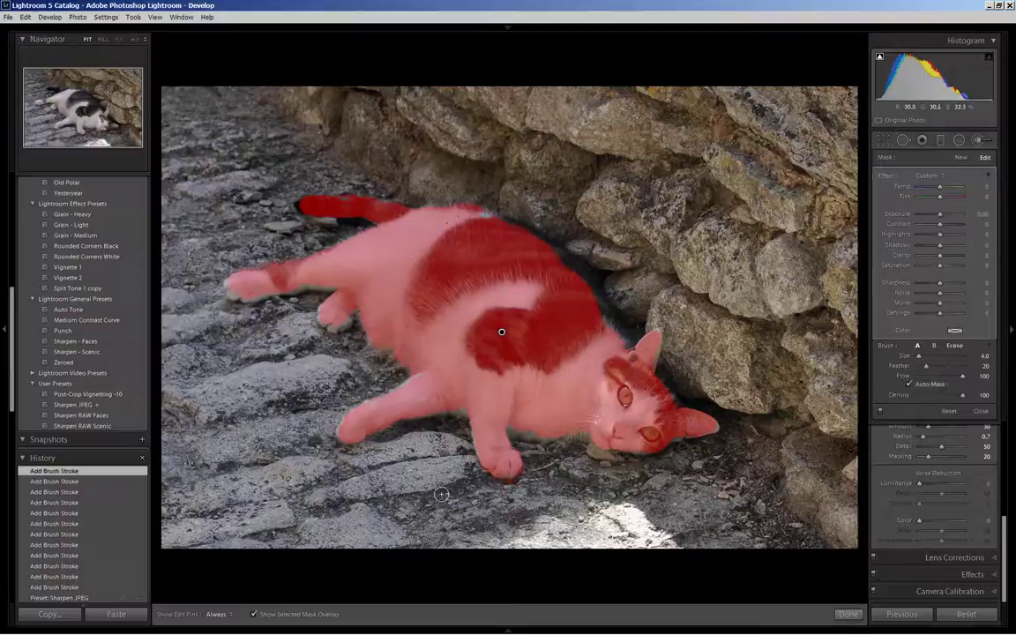
pyautogui.press('h')
pyautogui.press('h')
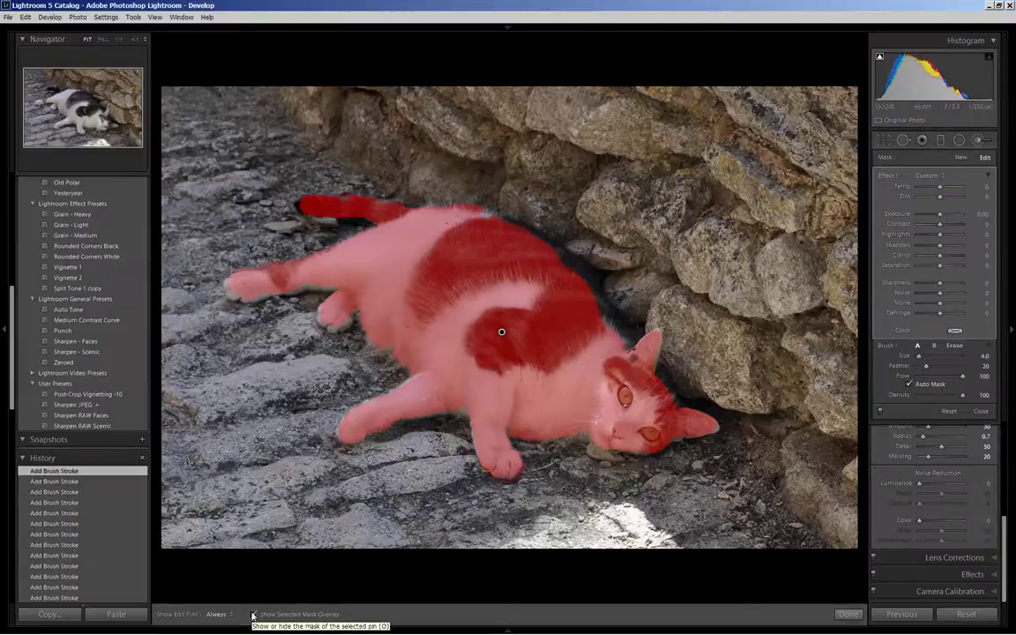
# - Hide the mask overlay and give the brush Exposure 0.20, Contrast 20 and Highlights 41
pyautogui.click(253, 614)
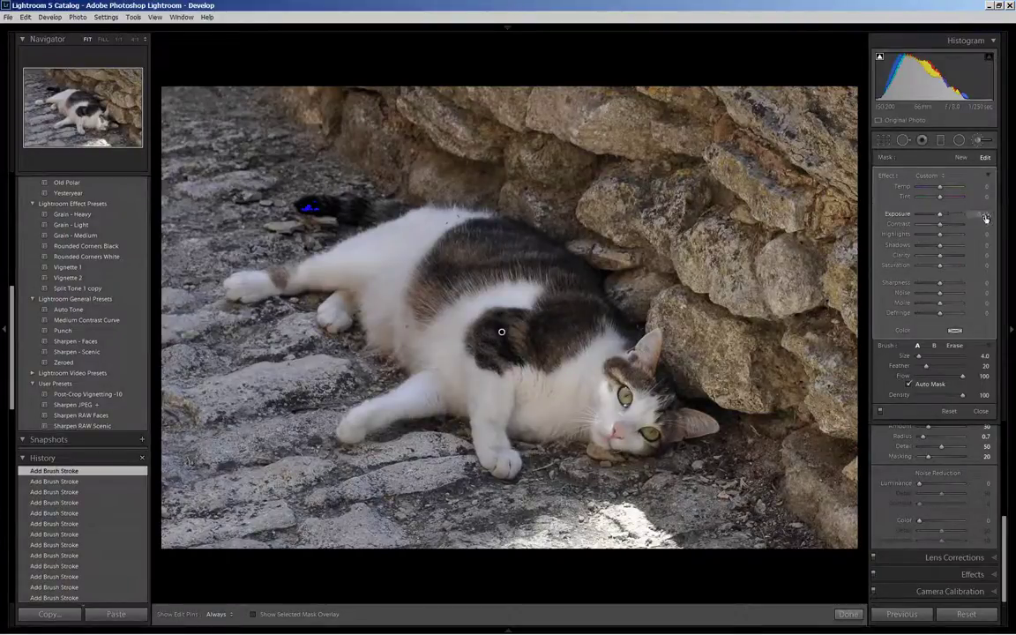
pyautogui.moveTo(981, 218); pyautogui.dragTo(970, 213)
pyautogui.write('20')
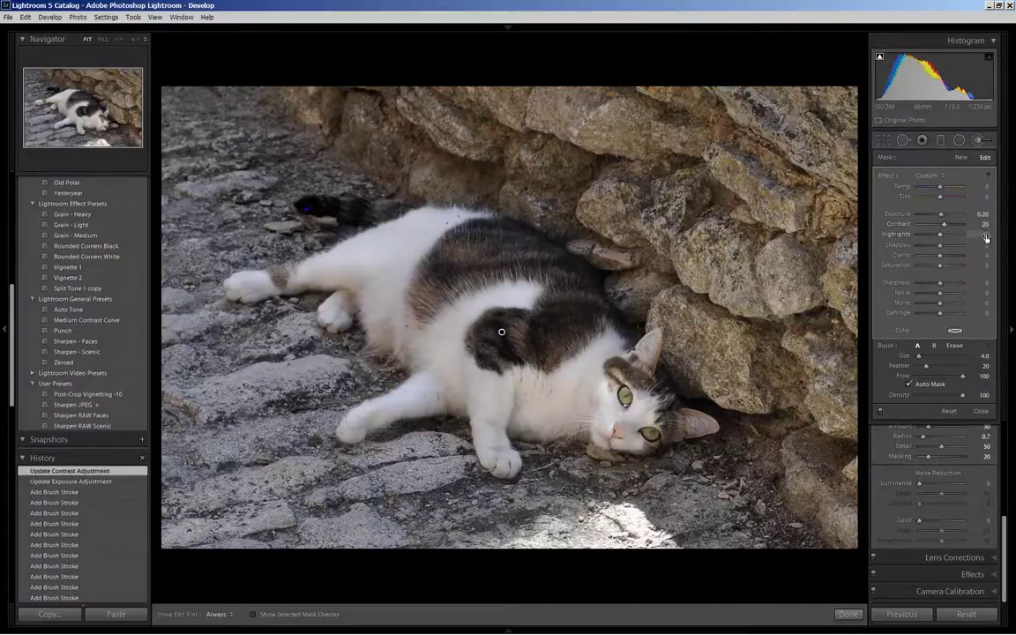
pyautogui.click(986, 237)
pyautogui.press('Up')
pyautogui.press('Up')
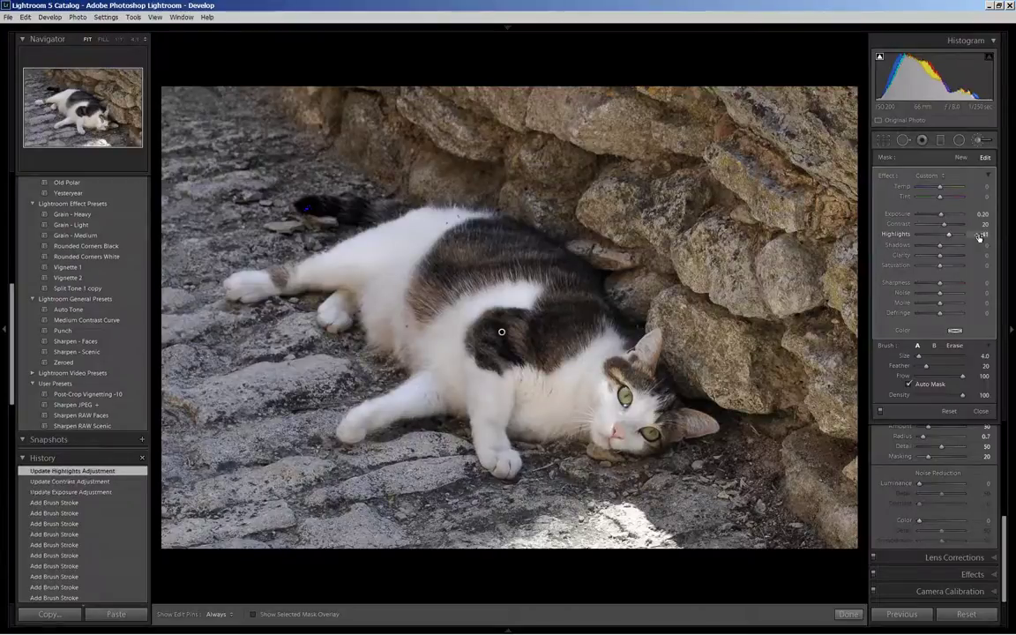
# - Apply the brush edit and start a Radial Filter with Invert Mask checked
pyautogui.click(848, 614)
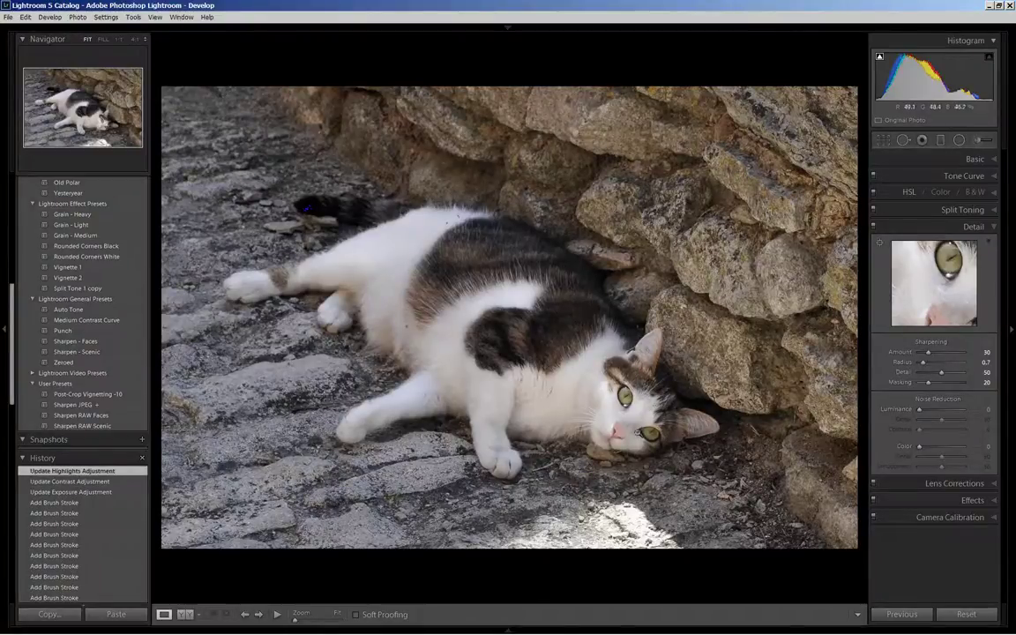
pyautogui.click(958, 141)
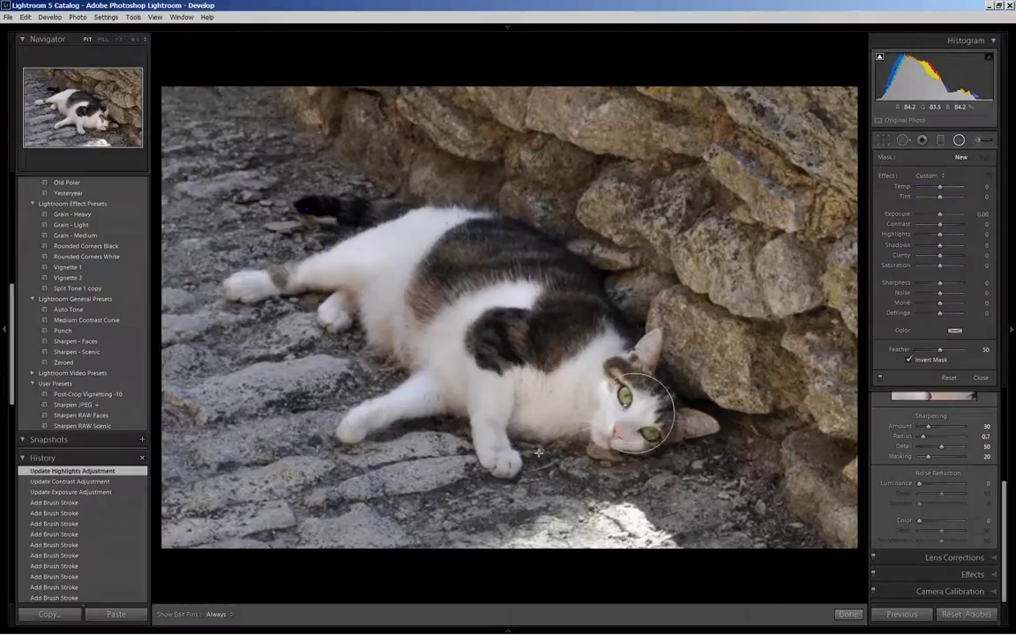
# - Draw a radial ellipse over the cat's head and reshape its edges to fit the face
pyautogui.moveTo(634, 413)
pyautogui.mouseDown()
pyautogui.moveTo(535, 453)
pyautogui.moveTo(590, 419)
pyautogui.mouseUp()
pyautogui.press('shift')
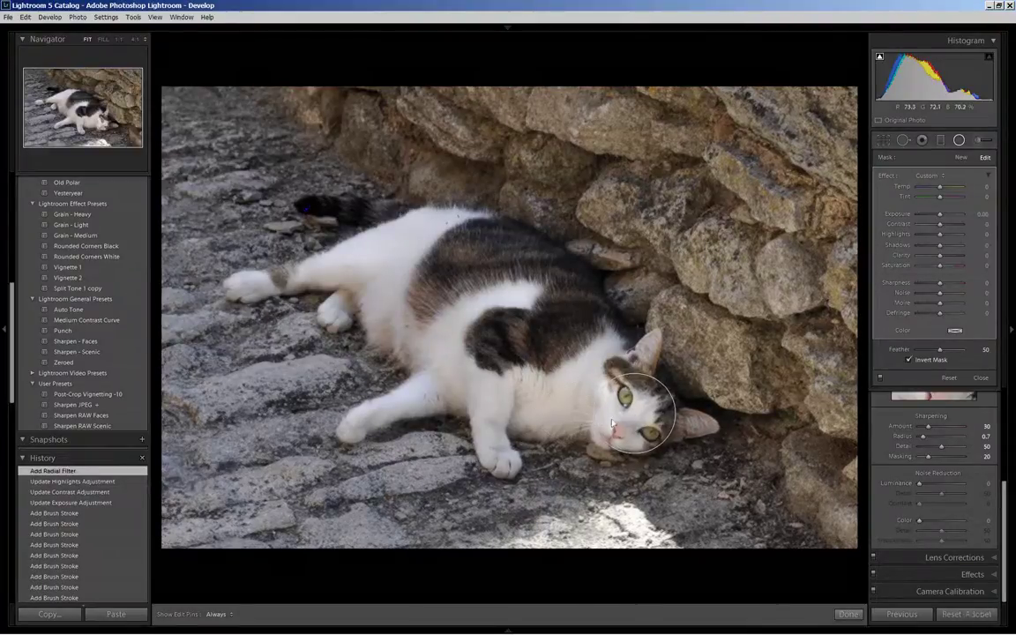
pyautogui.moveTo(573, 372); pyautogui.dragTo(512, 374)
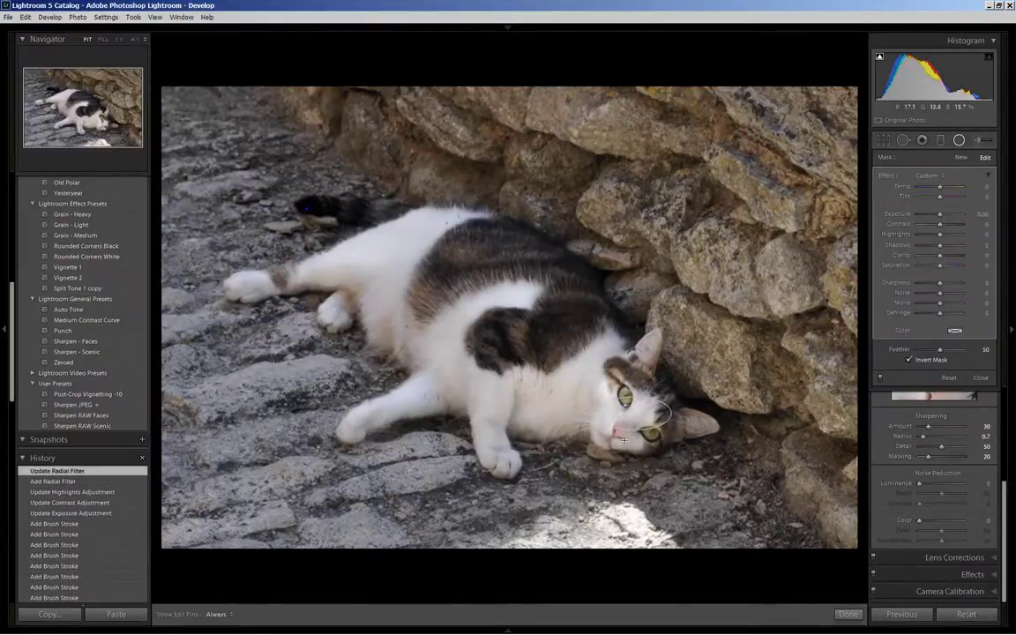
pyautogui.moveTo(657, 430)
pyautogui.mouseDown()
pyautogui.moveTo(632, 430)
pyautogui.moveTo(634, 457)
pyautogui.moveTo(645, 432)
pyautogui.mouseUp()
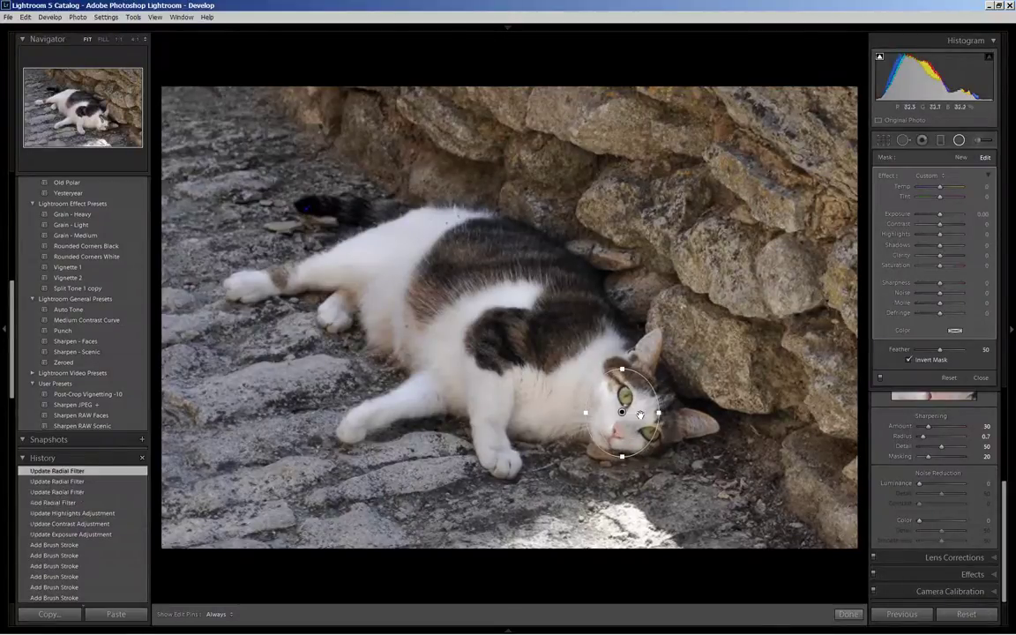
pyautogui.moveTo(603, 413)
pyautogui.mouseDown()
pyautogui.moveTo(589, 413)
pyautogui.moveTo(597, 413)
pyautogui.mouseUp()
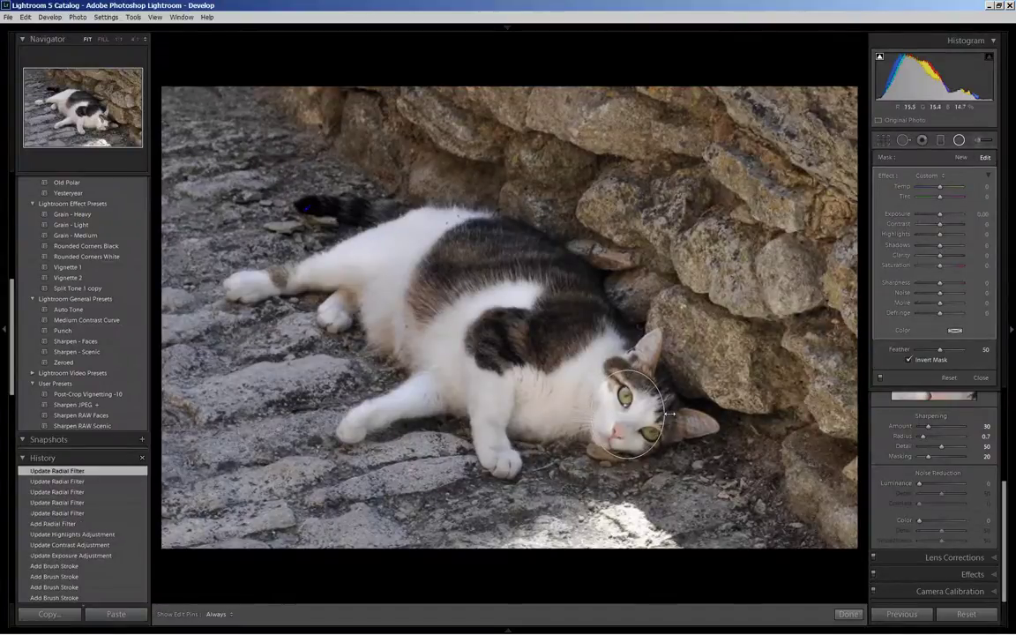
pyautogui.moveTo(664, 411); pyautogui.dragTo(622, 411)
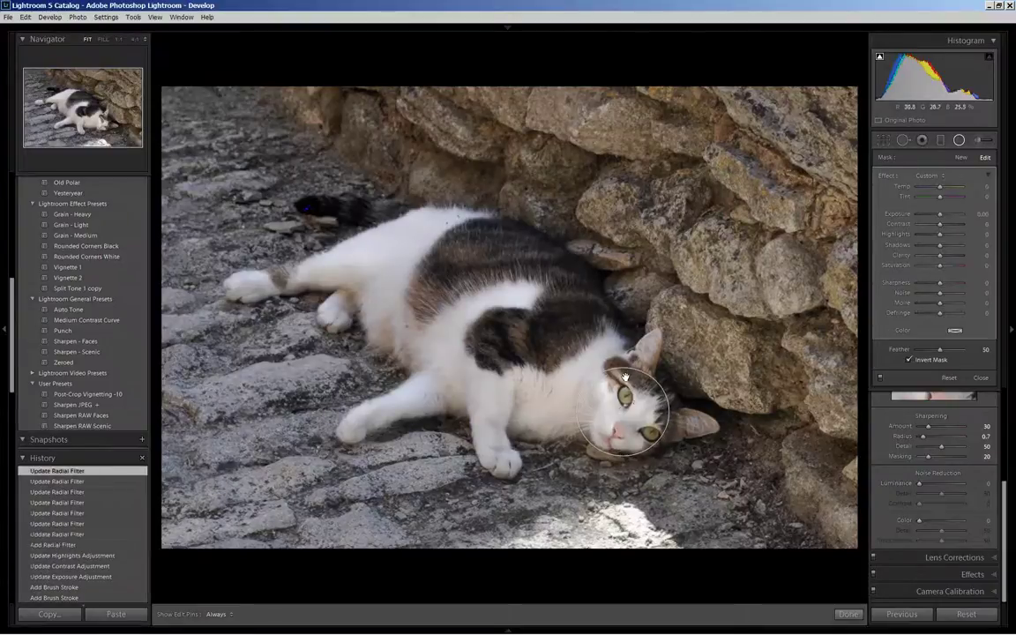
pyautogui.moveTo(623, 369); pyautogui.dragTo(624, 359)
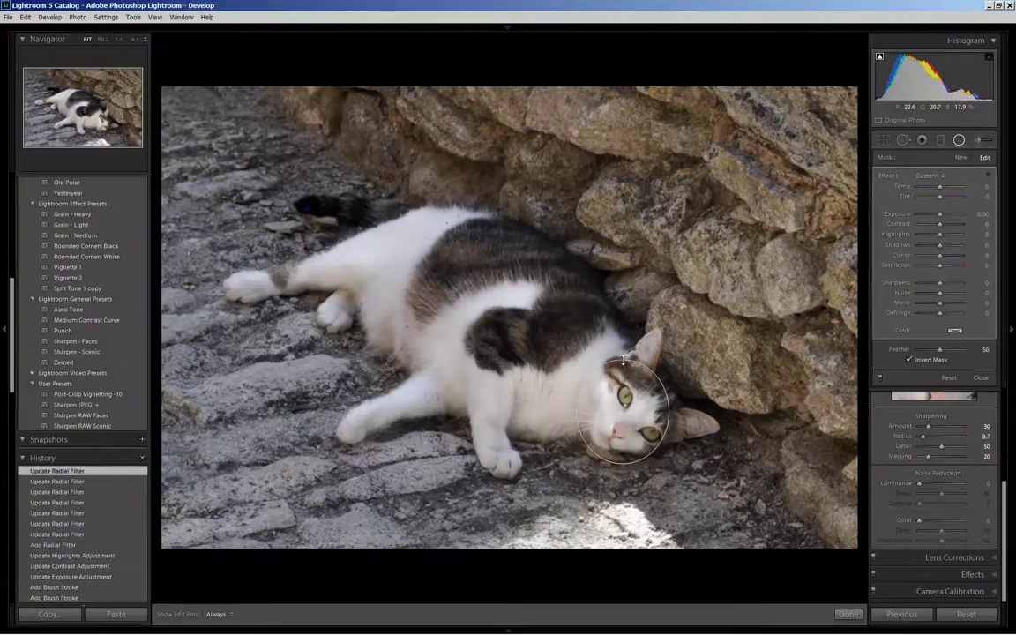
pyautogui.moveTo(669, 412); pyautogui.dragTo(673, 415)
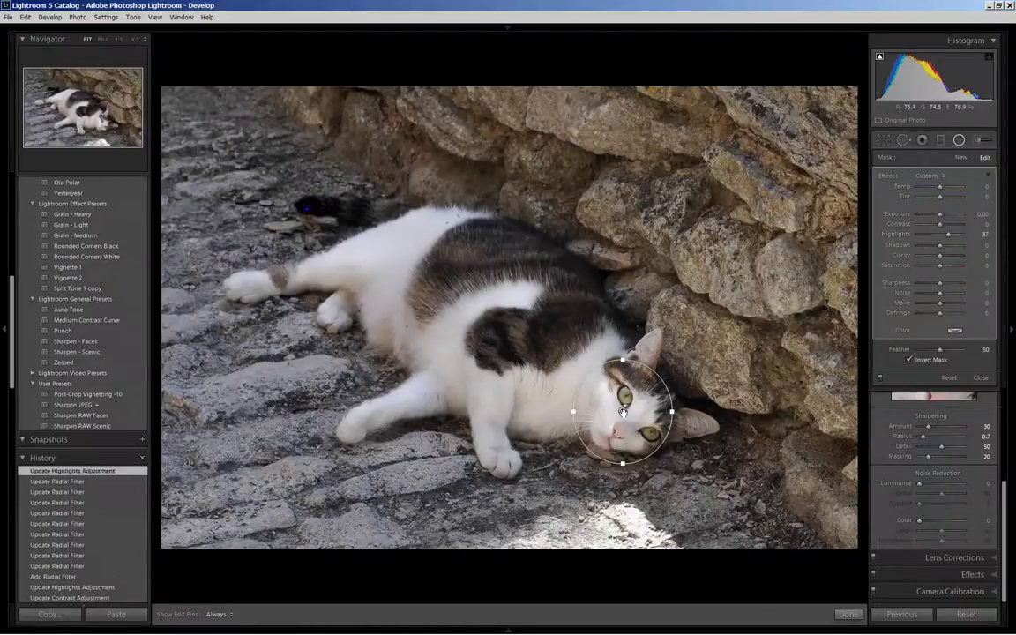
# - Nudge the face radial filter slightly up and right, keeping Highlights at +37
pyautogui.moveTo(623, 412); pyautogui.dragTo(628, 406)
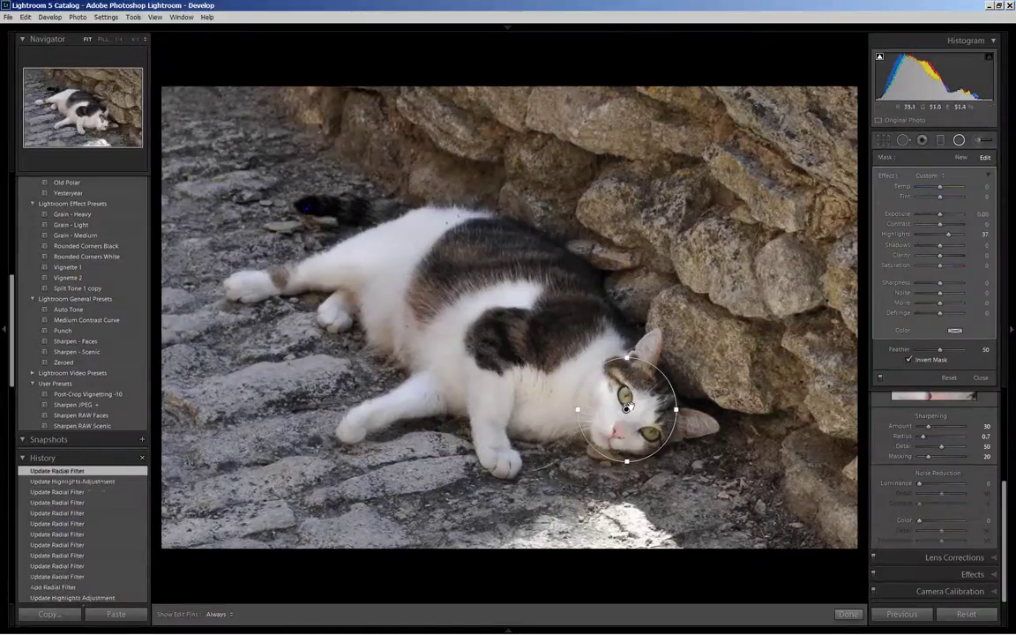
# - Finish editing the cat-face radial filter with Done
pyautogui.click(846, 614)
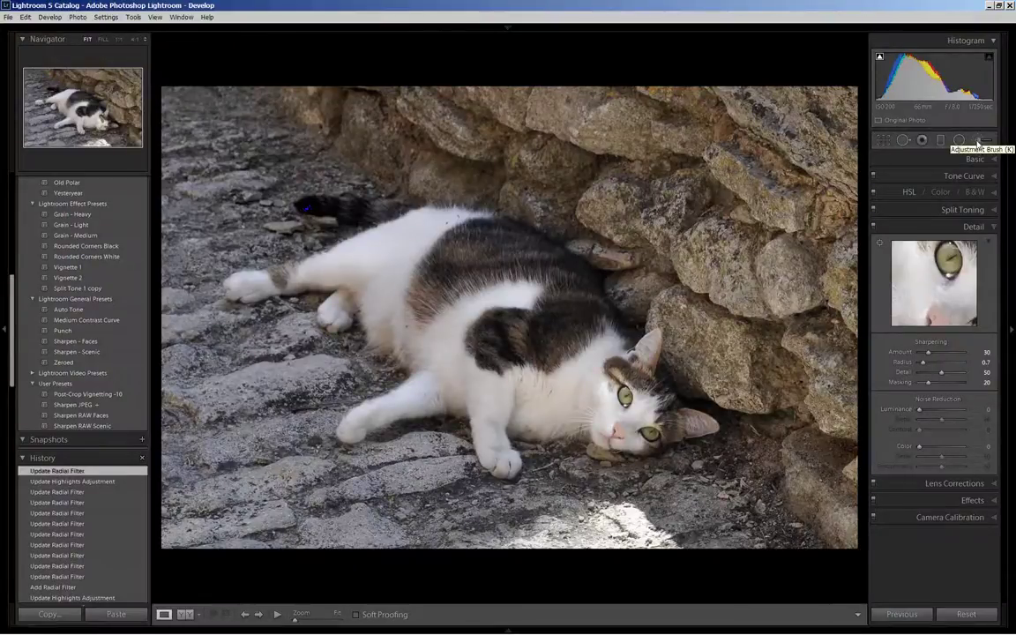
# - Place a new Adjustment Brush pin on the stone wall above the cat and enlarge the brush size
pyautogui.click(978, 141)
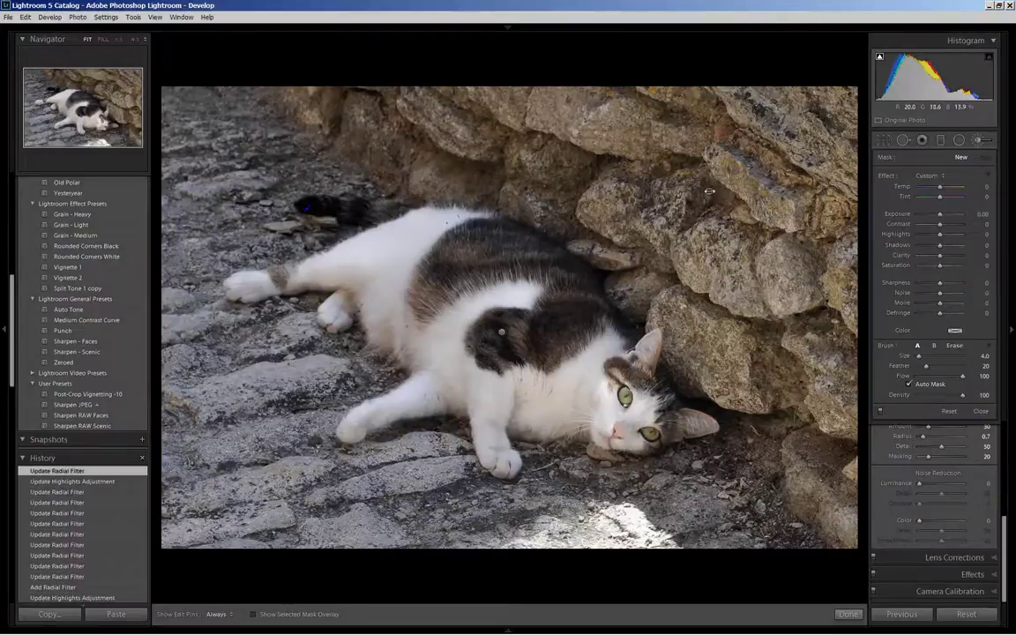
pyautogui.click(709, 191)
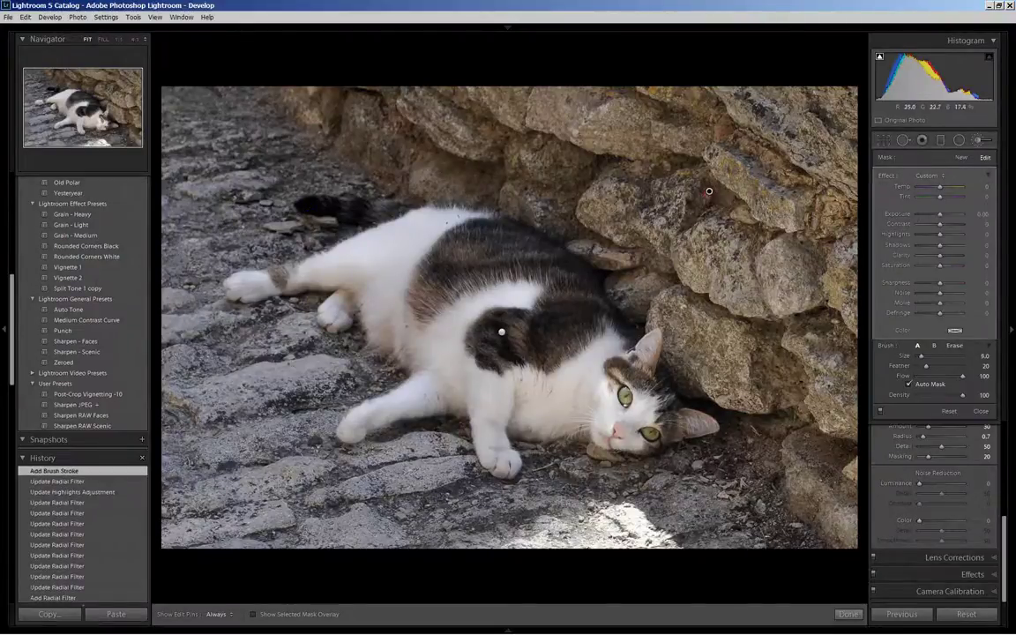
pyautogui.scroll(5, 710, 190)
pyautogui.scroll(3, 709, 191)
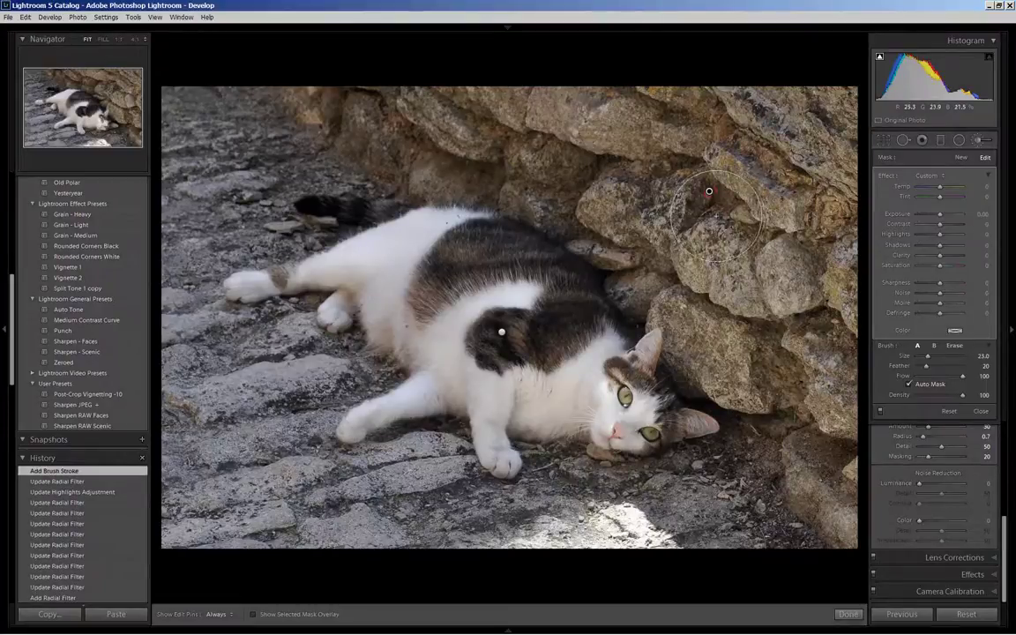
# - Turn on the red mask overlay, paint the upper stone wall, and shrink the brush
pyautogui.click(252, 615)
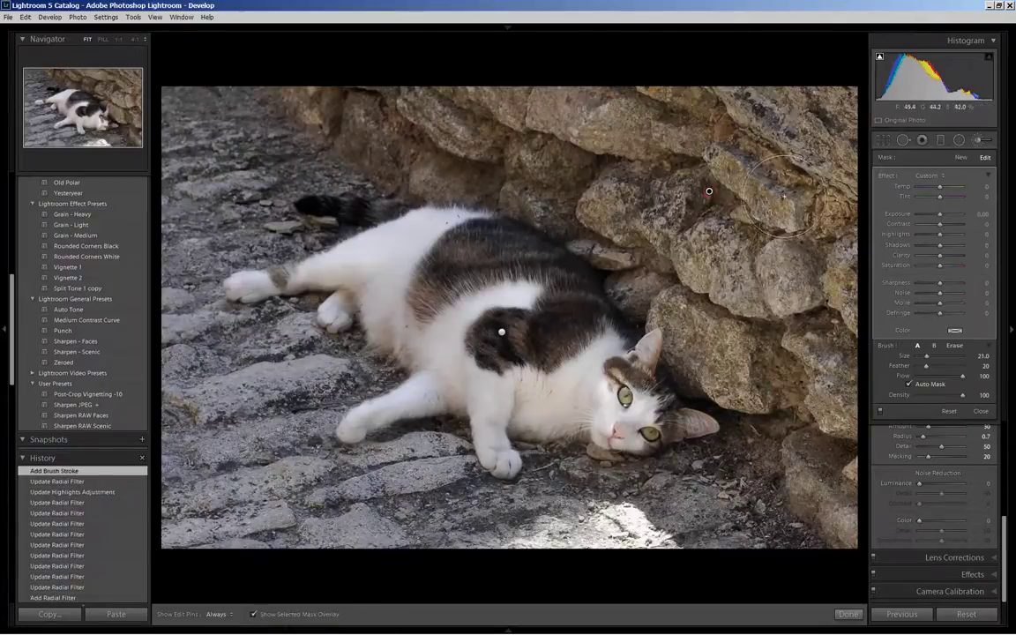
pyautogui.moveTo(794, 217)
pyautogui.mouseDown()
pyautogui.moveTo(679, 133)
pyautogui.moveTo(544, 81)
pyautogui.moveTo(329, 81)
pyautogui.moveTo(467, 122)
pyautogui.moveTo(750, 97)
pyautogui.moveTo(600, 71)
pyautogui.moveTo(703, 155)
pyautogui.moveTo(818, 216)
pyautogui.moveTo(803, 282)
pyautogui.moveTo(820, 512)
pyautogui.moveTo(788, 362)
pyautogui.moveTo(640, 202)
pyautogui.mouseUp()
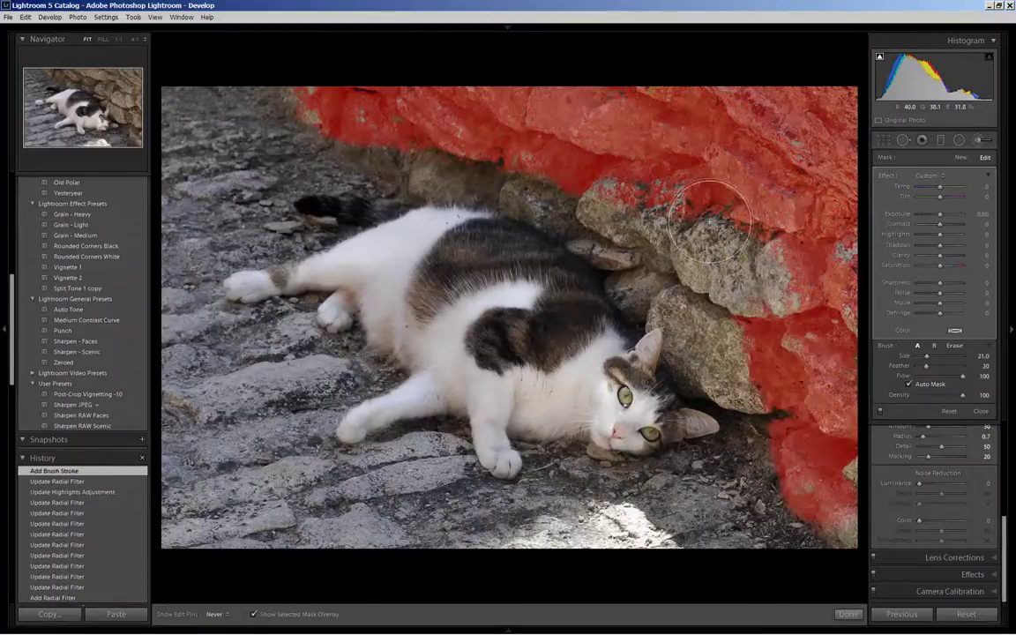
pyautogui.press('[')
pyautogui.press('[')
pyautogui.press('[')
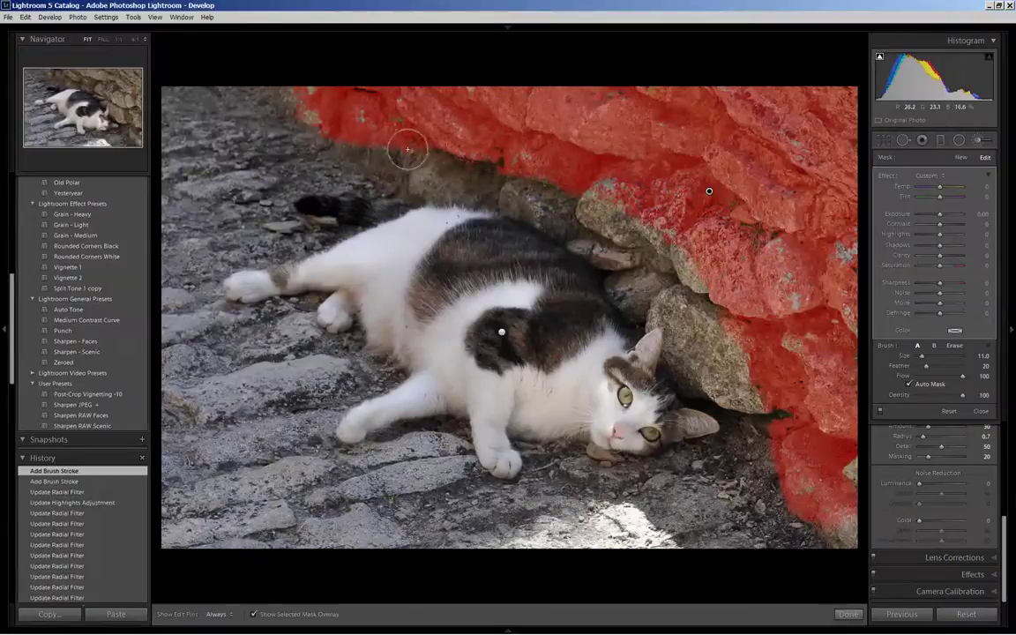
pyautogui.press('h')
# - Extend the mask to the wall's left end and the rock edges around the cat's back and head
pyautogui.moveTo(377, 152); pyautogui.dragTo(493, 169)
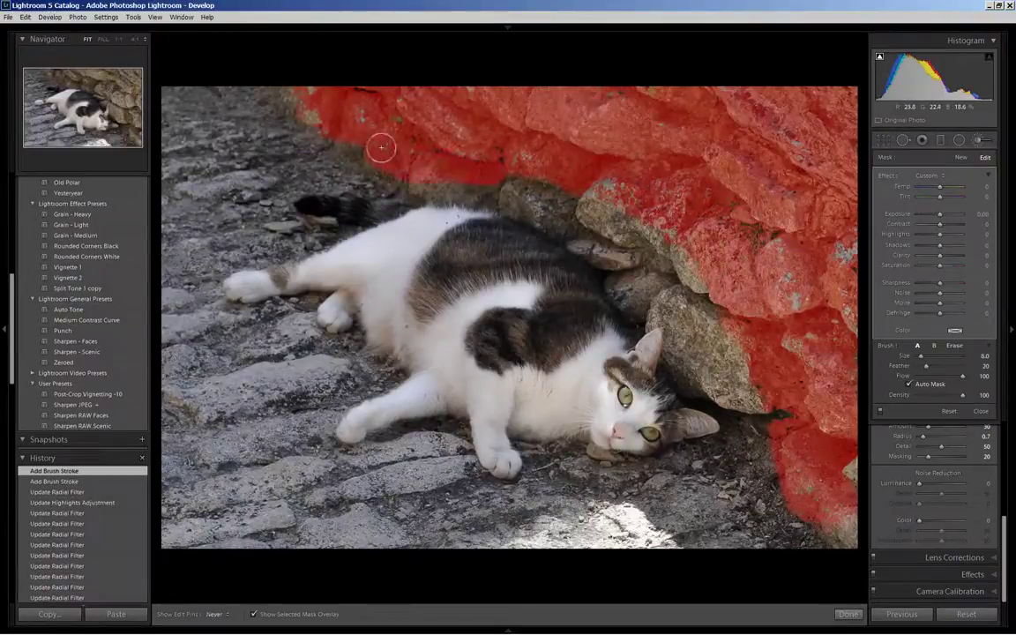
pyautogui.moveTo(378, 152)
pyautogui.mouseDown()
pyautogui.moveTo(422, 175)
pyautogui.moveTo(521, 195)
pyautogui.moveTo(594, 191)
pyautogui.moveTo(598, 255)
pyautogui.mouseUp()
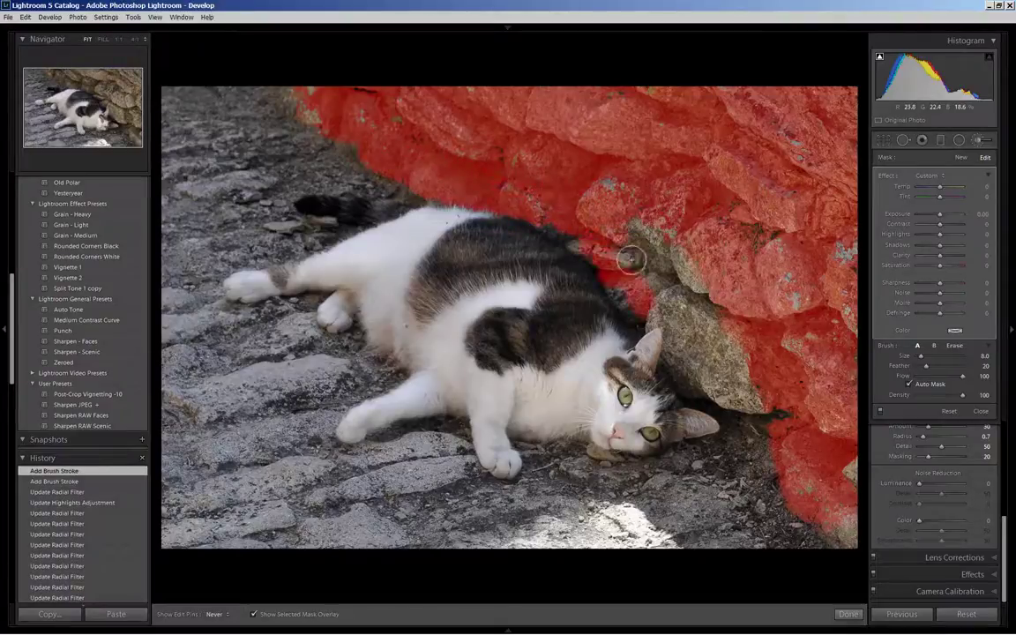
pyautogui.moveTo(607, 170)
pyautogui.mouseDown()
pyautogui.moveTo(676, 276)
pyautogui.moveTo(688, 363)
pyautogui.mouseUp()
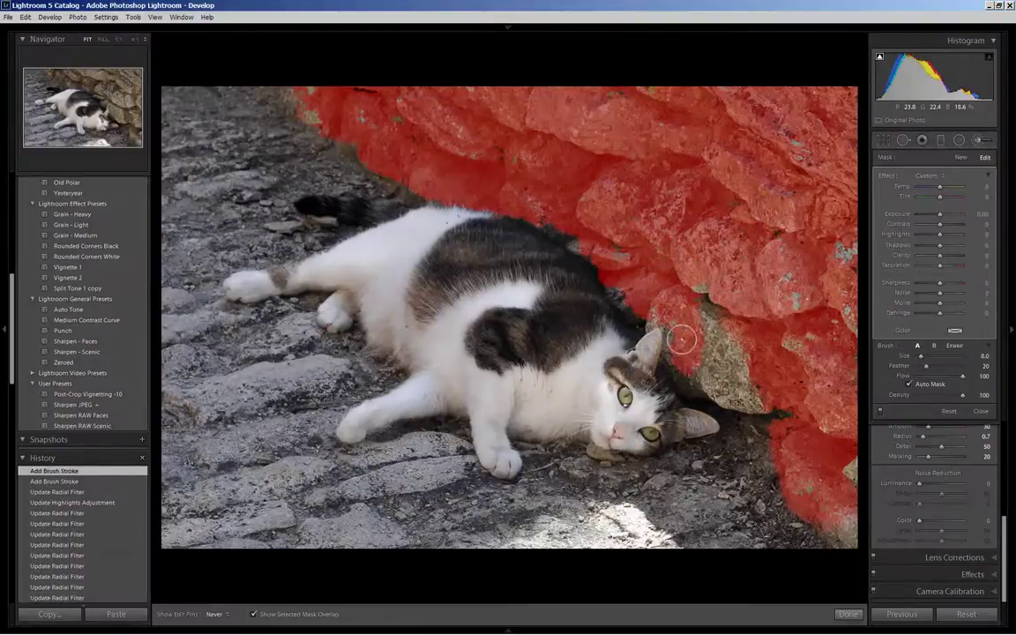
pyautogui.moveTo(653, 291); pyautogui.dragTo(732, 388)
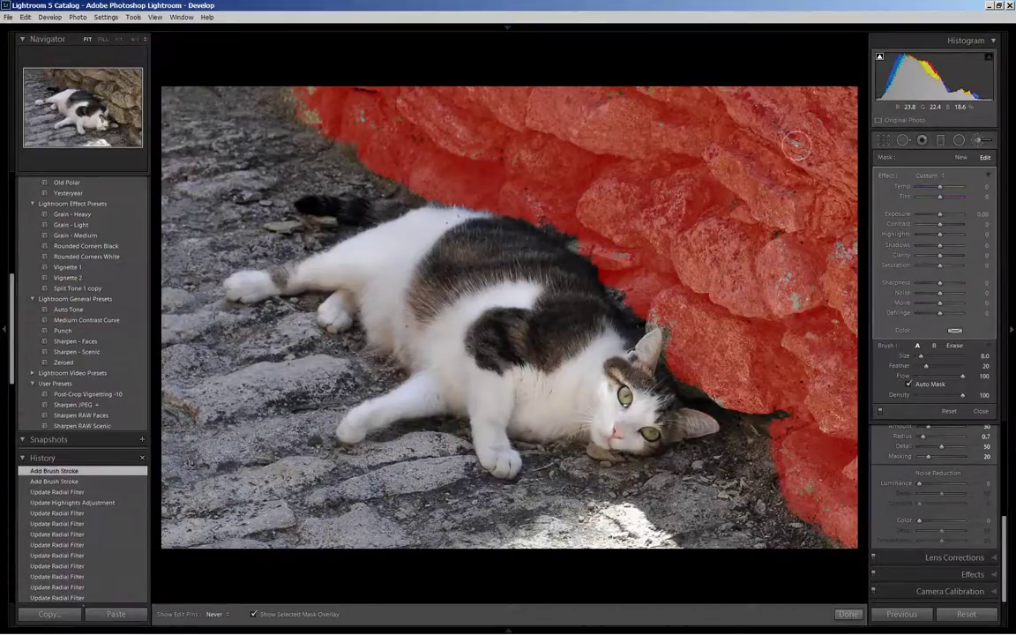
pyautogui.click(845, 256)
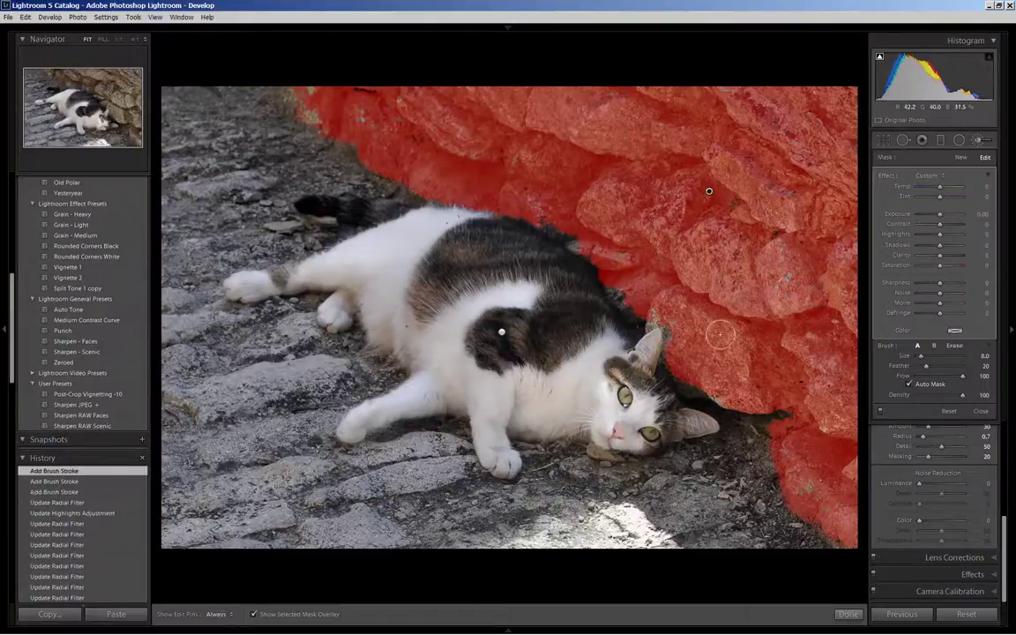
# - Hide the overlay, reset wall Saturation to 0, set Clarity to -75, and compare History states
pyautogui.click(254, 615)
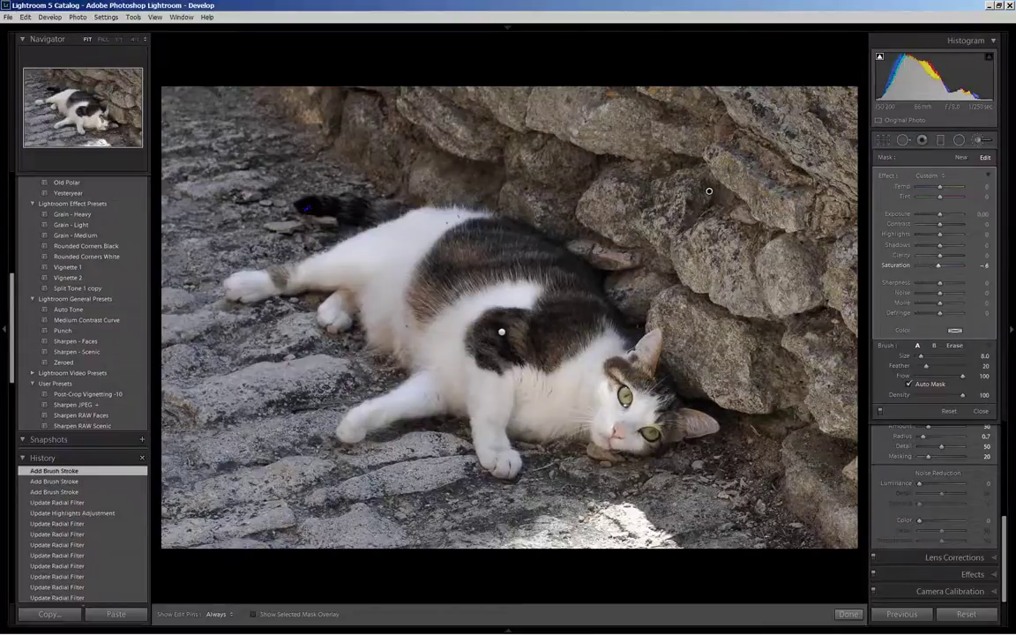
pyautogui.doubleClick(895, 265)
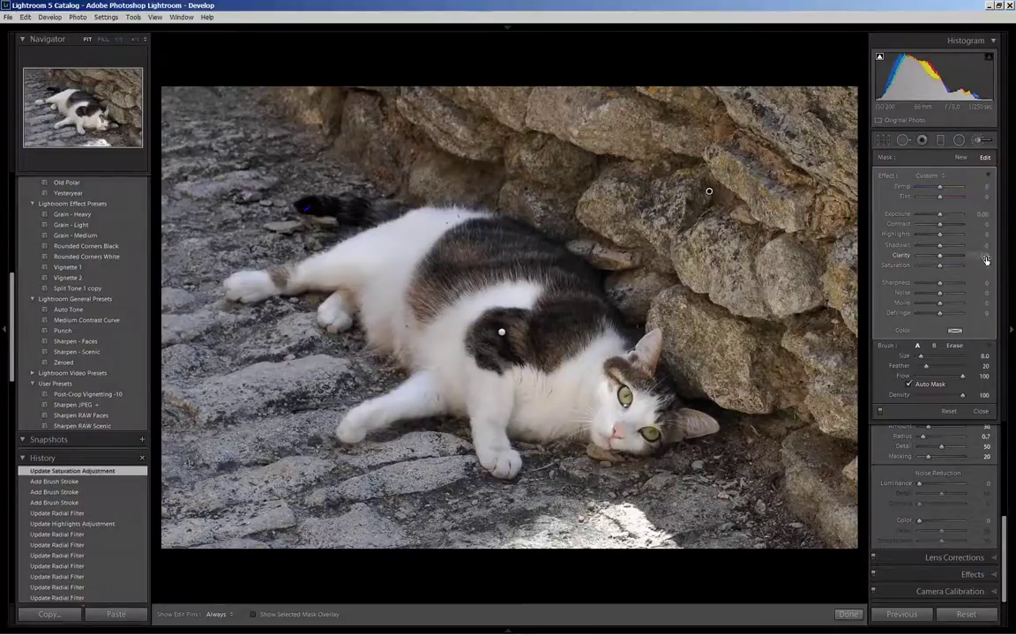
pyautogui.moveTo(987, 260); pyautogui.dragTo(949, 255)
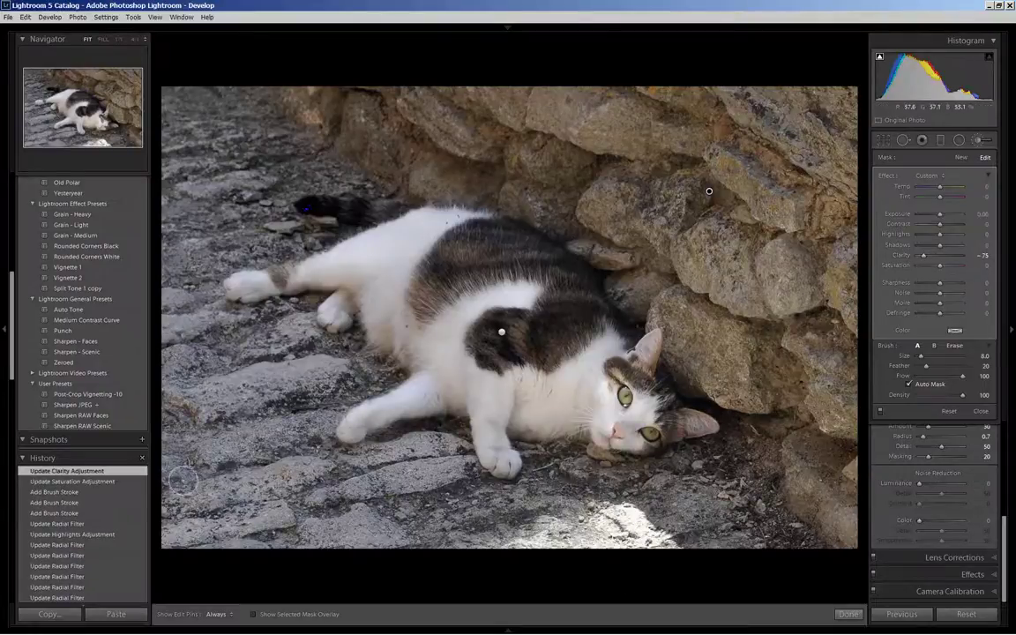
pyautogui.click(77, 482)
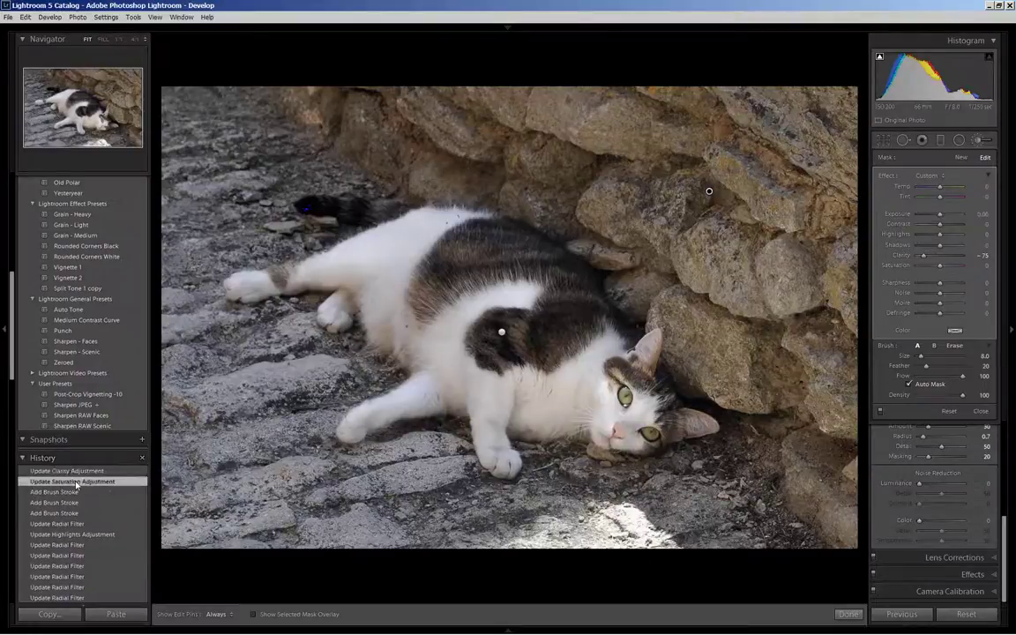
pyautogui.click(73, 492)
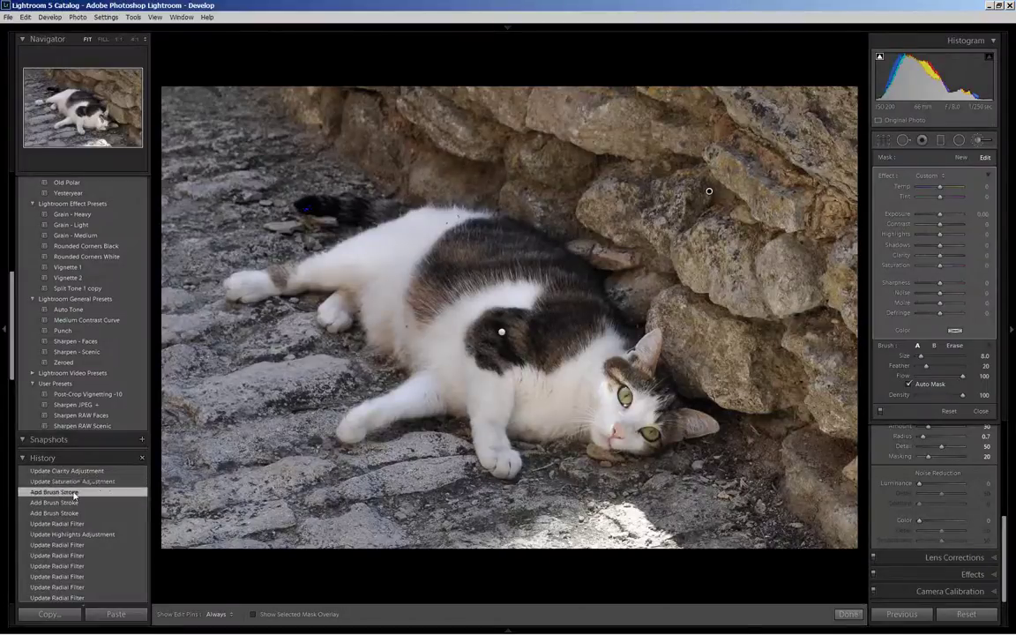
pyautogui.click(76, 472)
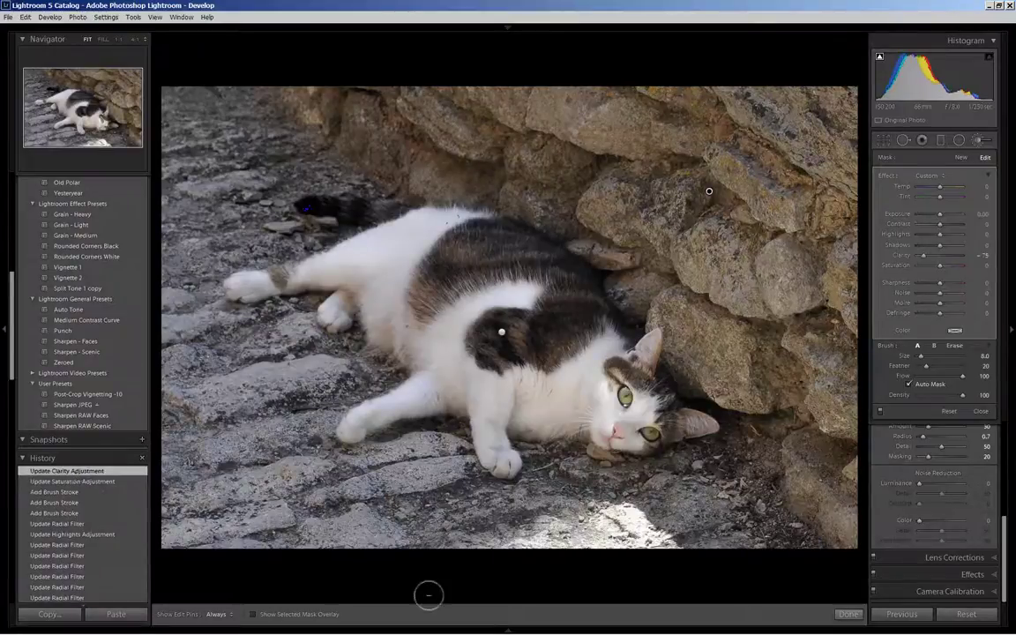
# - Finish the wall brush adjustment and expand the Effects panel's vignetting and grain settings
pyautogui.click(849, 615)
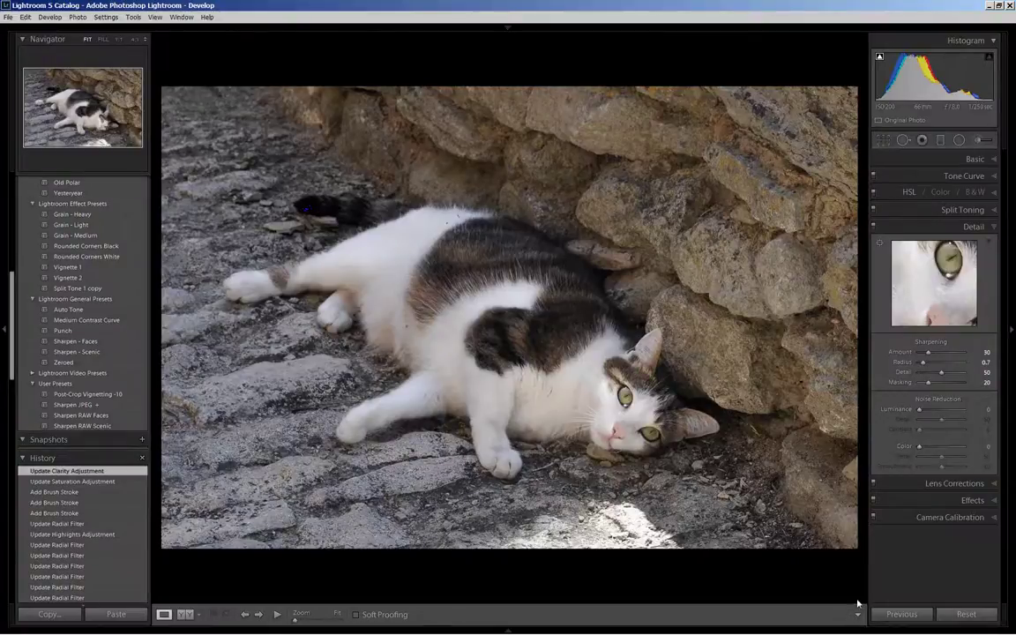
pyautogui.click(994, 501)
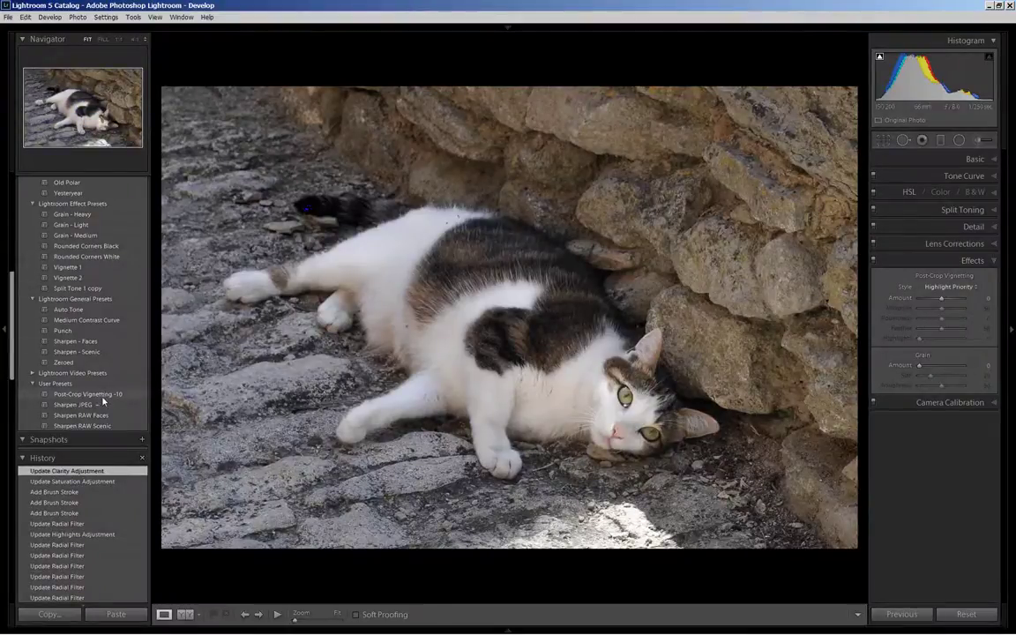
pyautogui.scroll(-3, 102, 401)
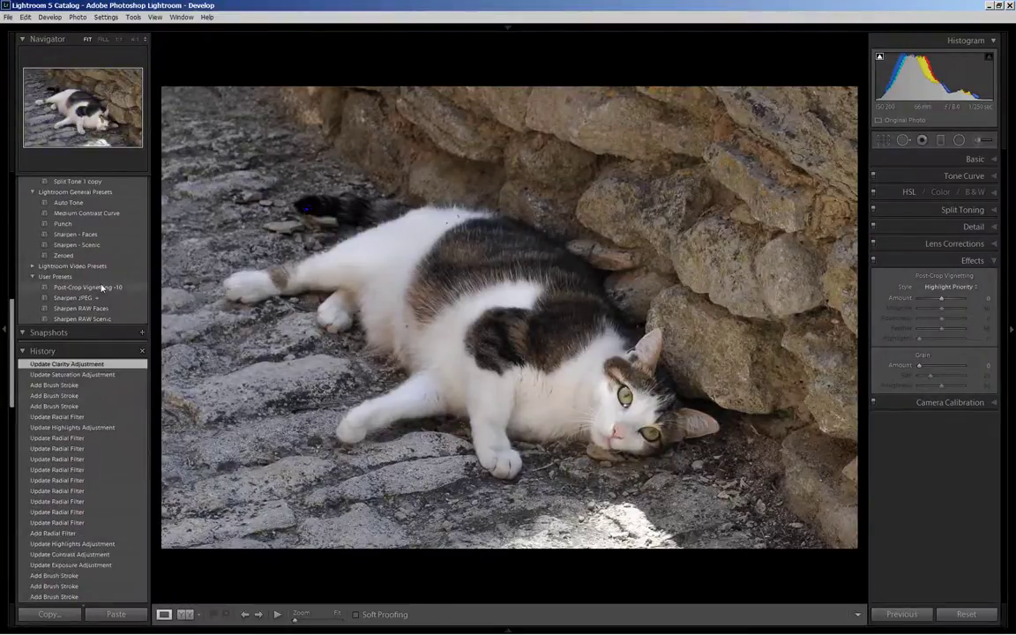
pyautogui.scroll(3, 102, 287)
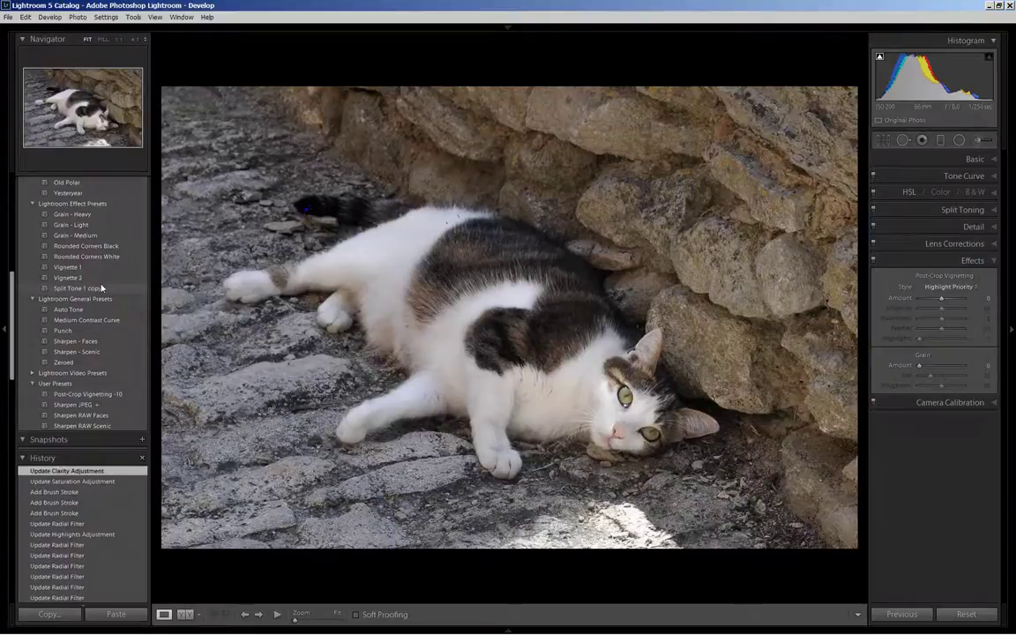
# - Compare the Post-Crop Vignetting -10, Vignette 1 and Vignette 2 presets, then set vignette Amount to -33
pyautogui.click(99, 397)
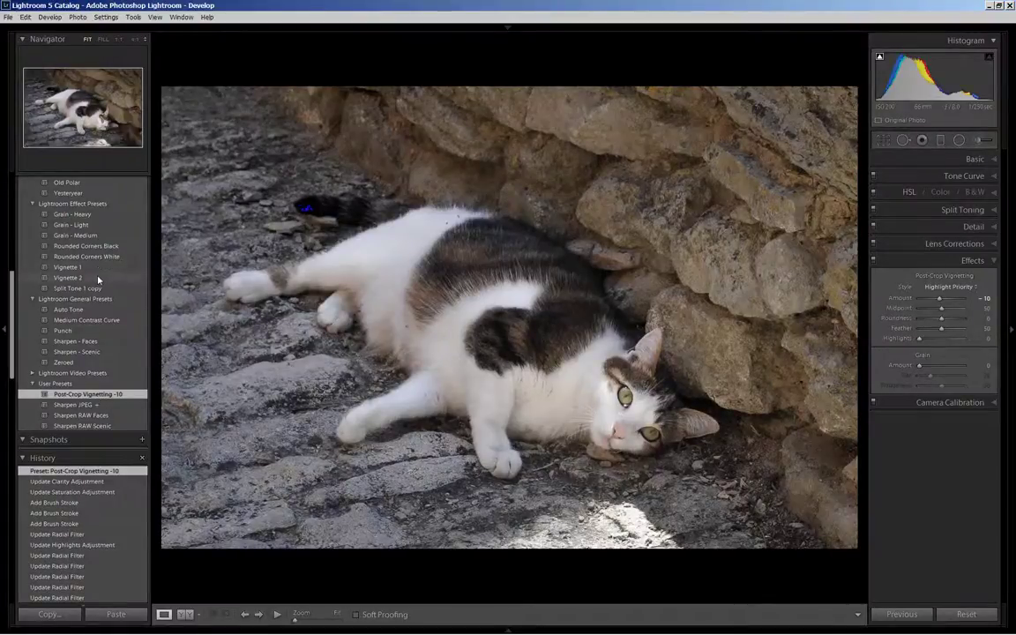
pyautogui.click(99, 268)
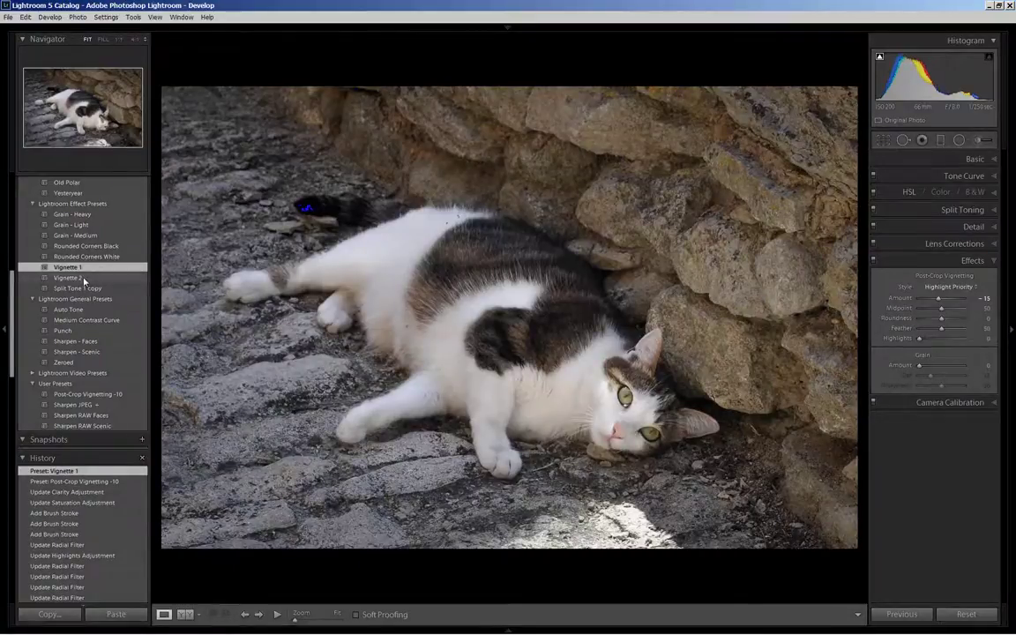
pyautogui.click(84, 278)
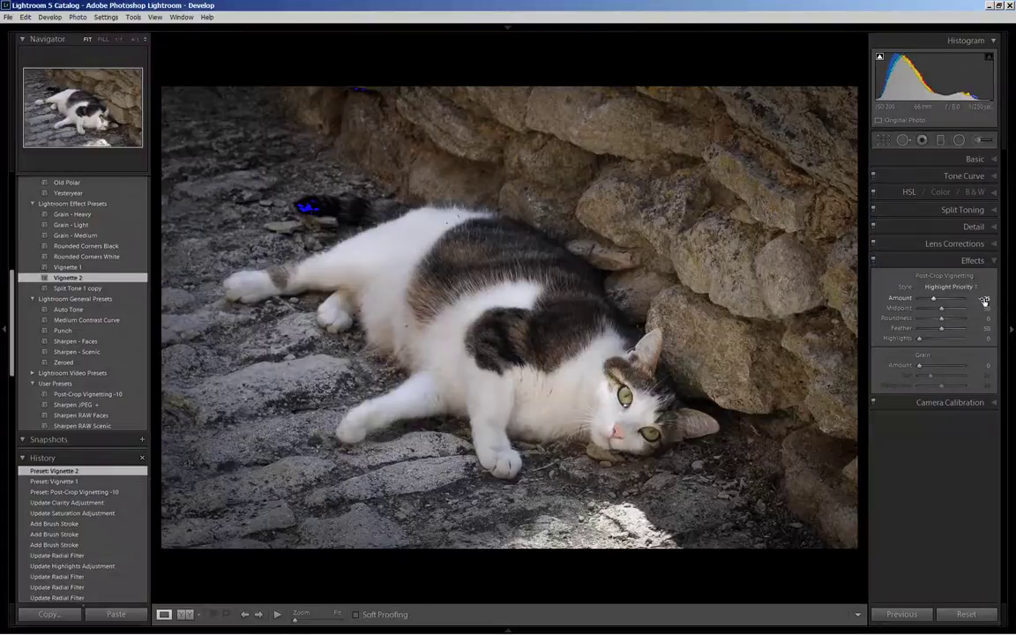
pyautogui.moveTo(985, 299); pyautogui.dragTo(977, 300)
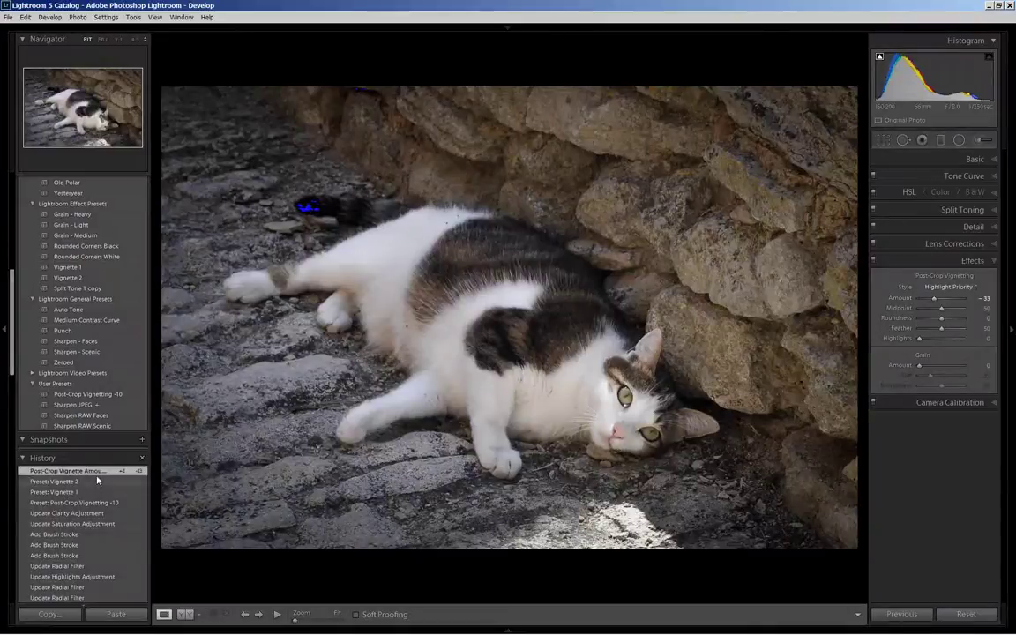
pyautogui.scroll(-5, 97, 480)
pyautogui.scroll(-5, 97, 480)
pyautogui.scroll(-5, 97, 481)
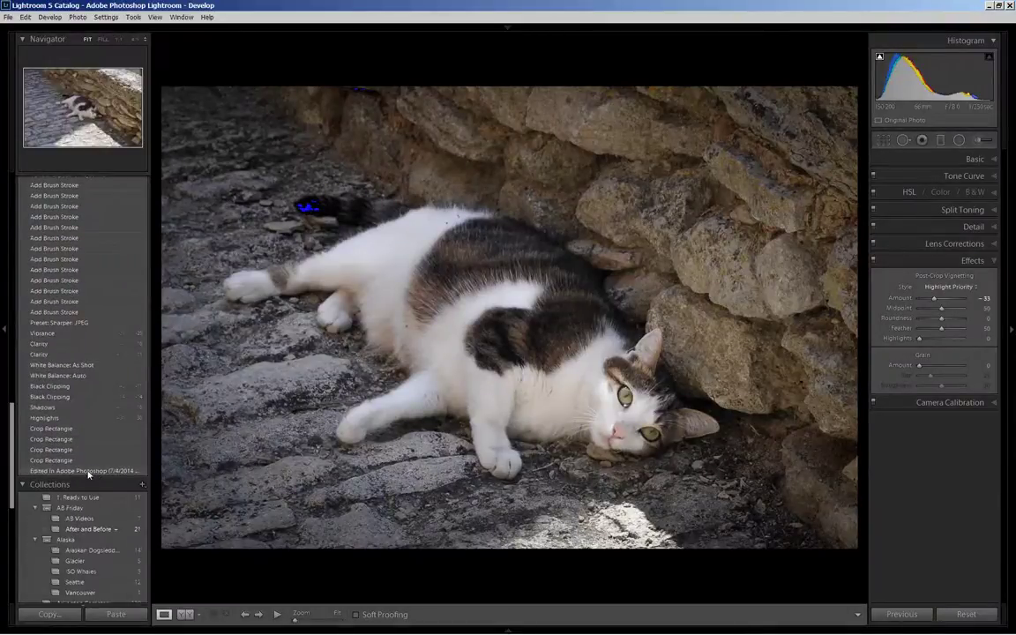
pyautogui.click(87, 471)
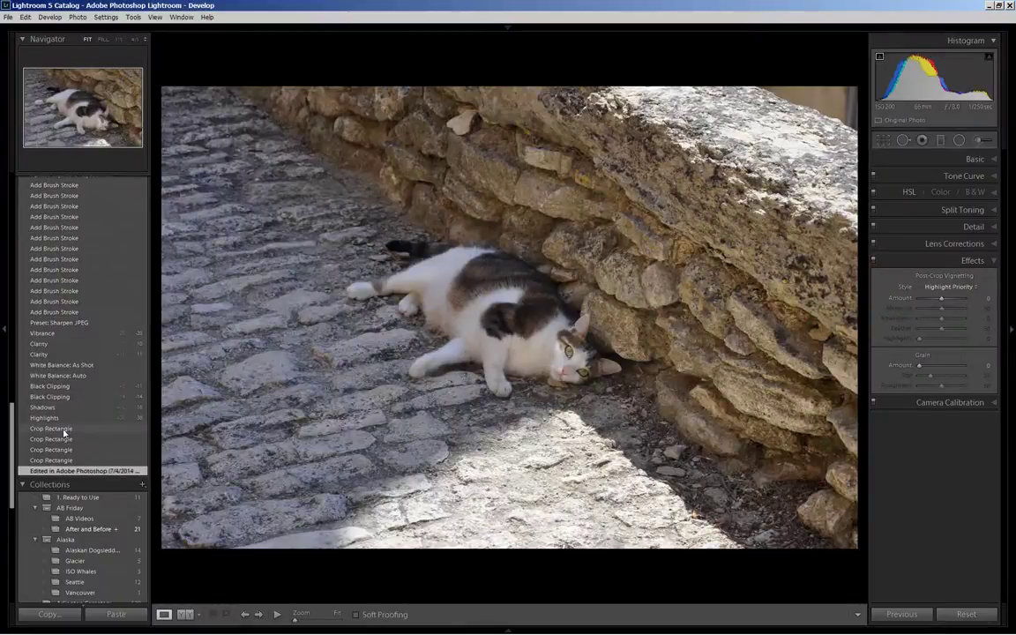
pyautogui.click(62, 418)
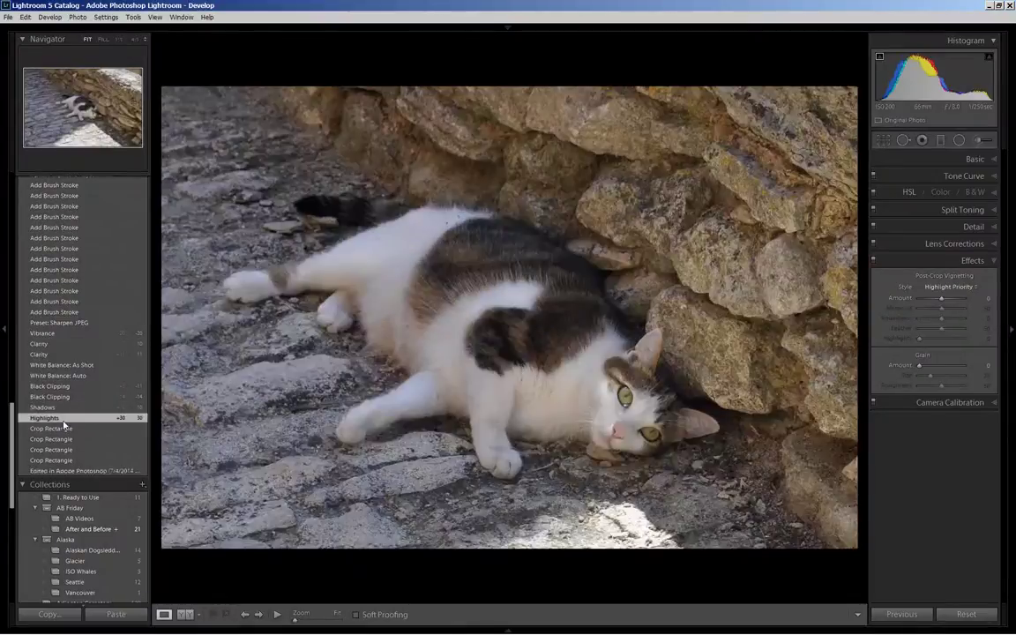
pyautogui.scroll(3, 72, 307)
pyautogui.scroll(10, 78, 229)
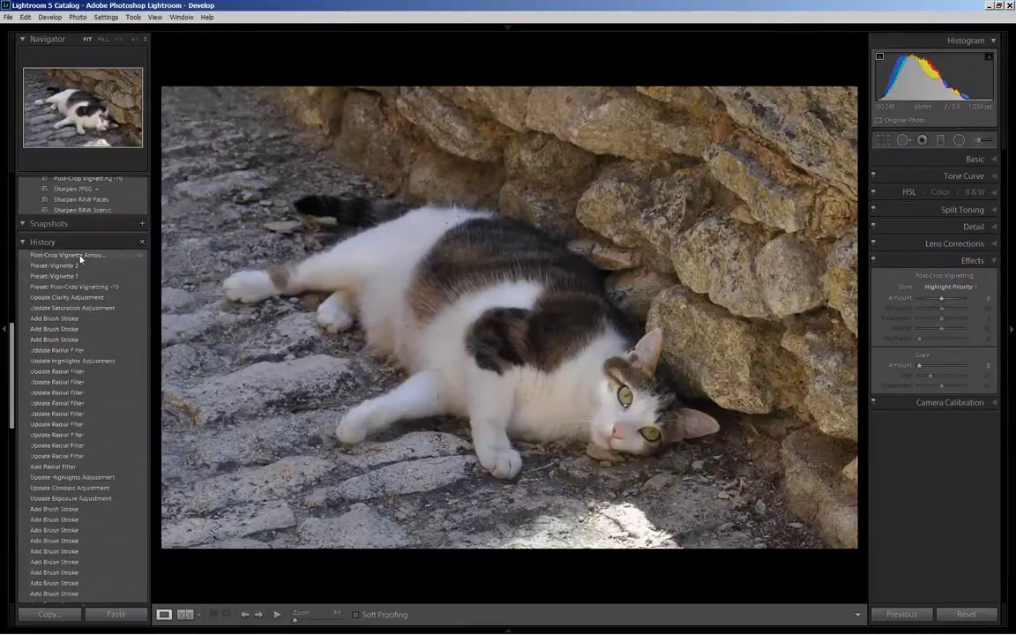
pyautogui.click(81, 254)
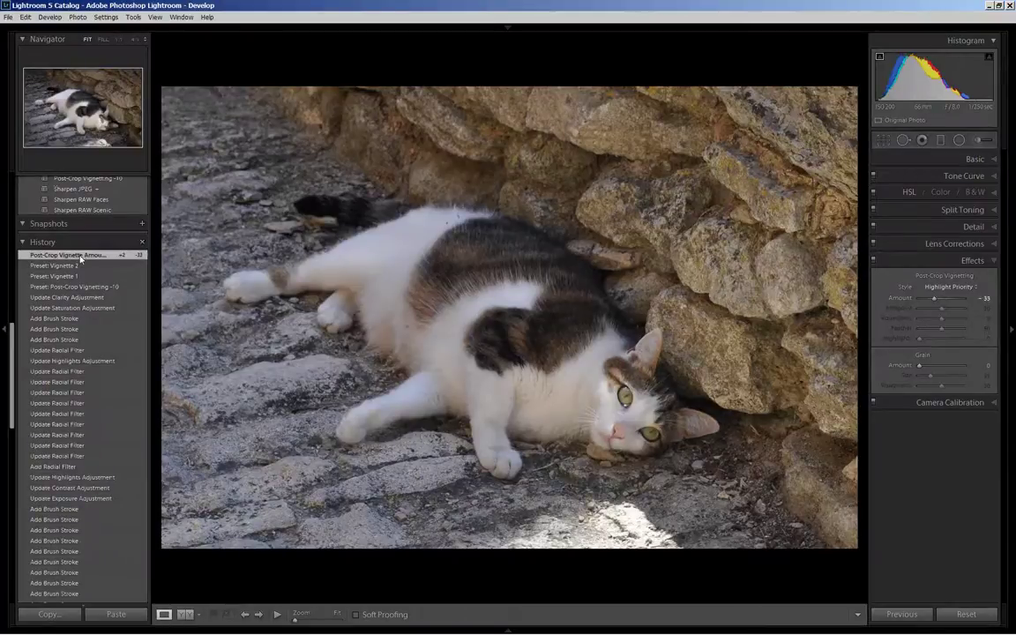